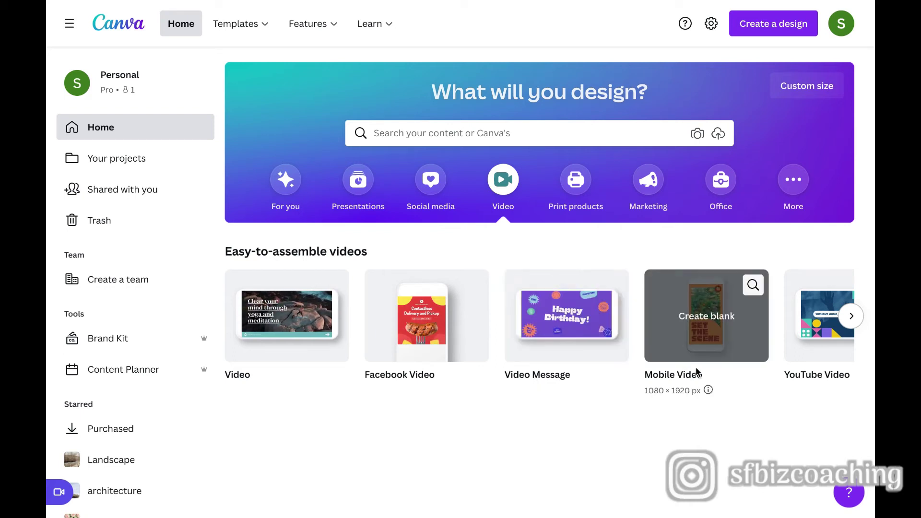
Scroll through the Easy-to-assemble videos carousel to find Facebook Video
scroll(801, 376, "right", 6)
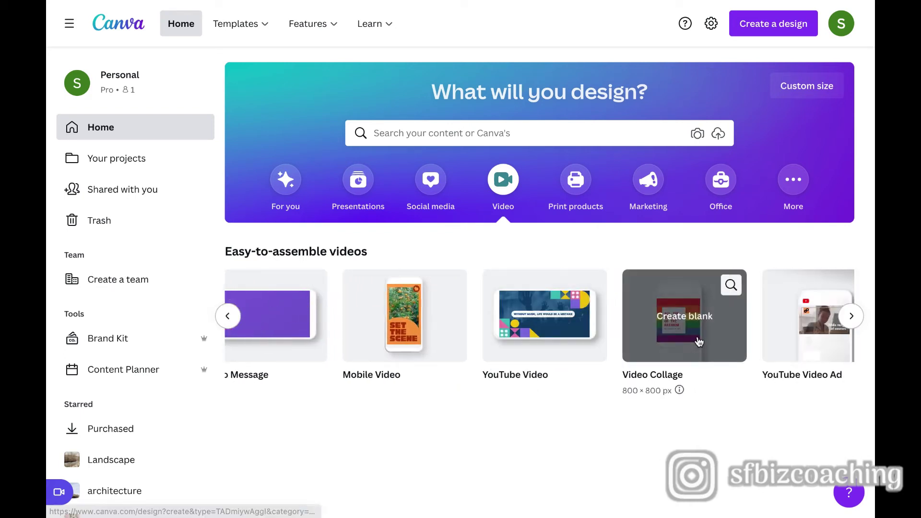
scroll(781, 331, "right", 6)
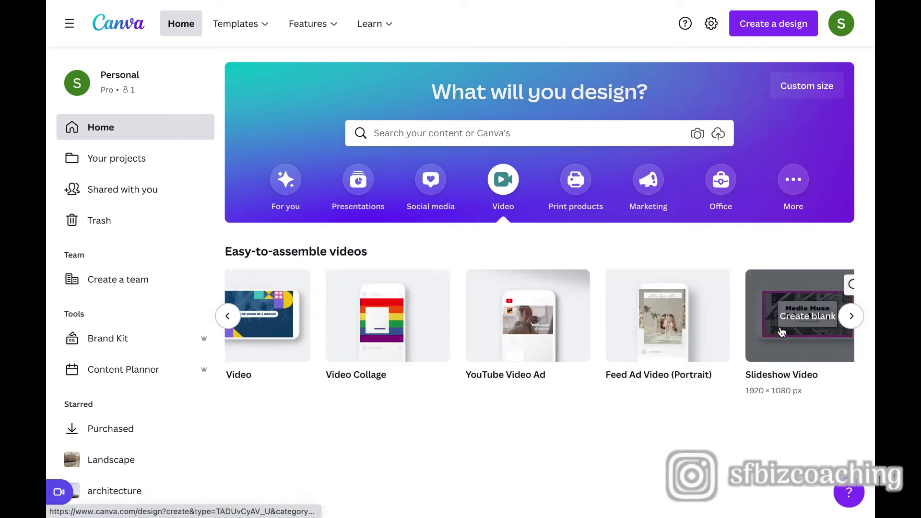
scroll(620, 356, "left", 10)
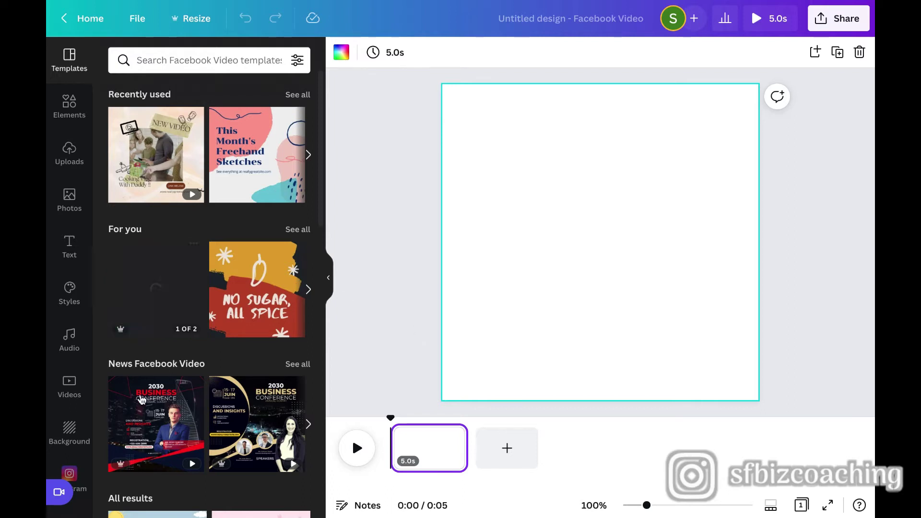
scroll(158, 375, "down", 5)
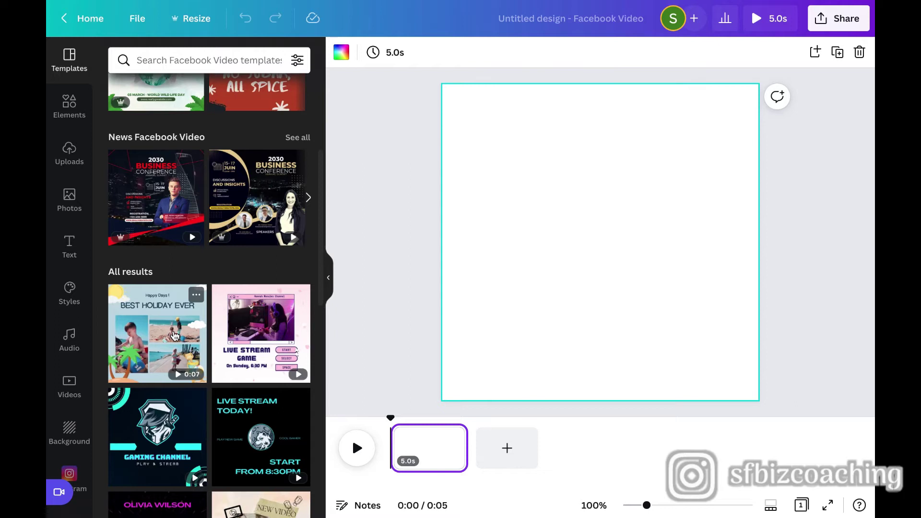
mouse_move(190, 168)
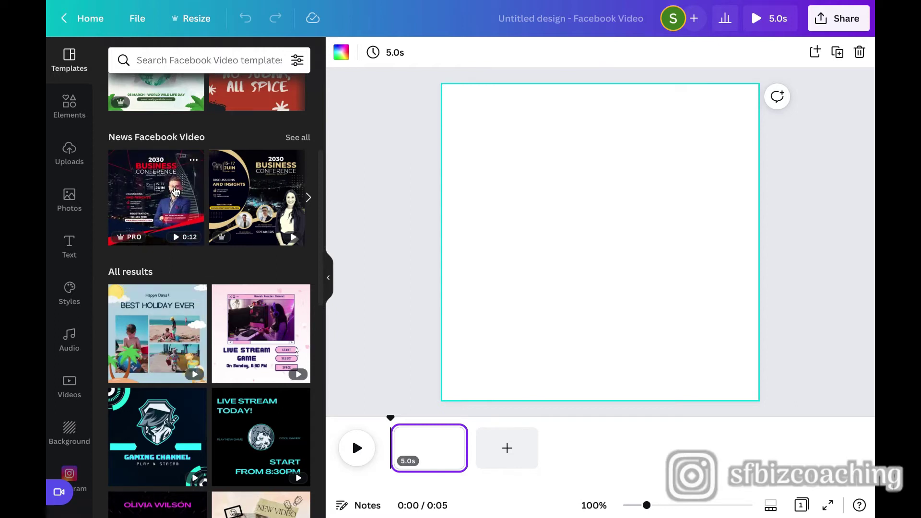
scroll(176, 192, "up", 5)
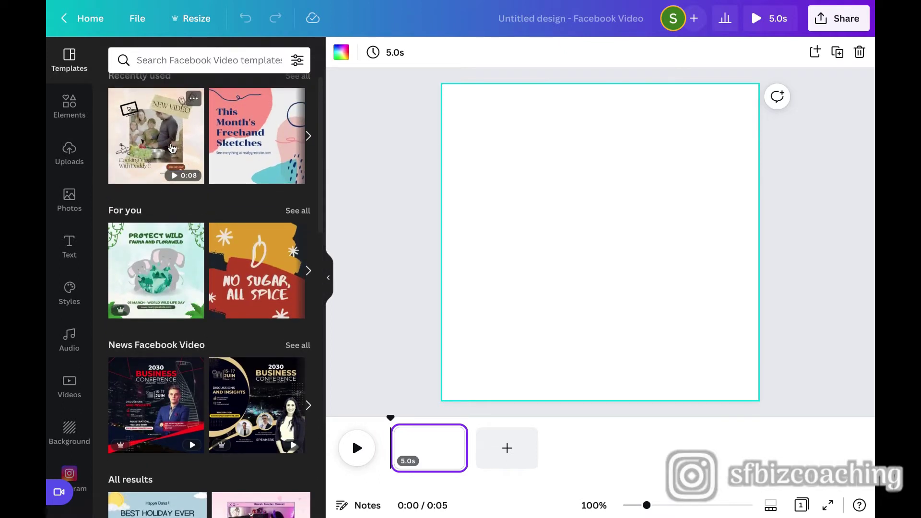
mouse_move(171, 280)
scroll(171, 280, "down", 6)
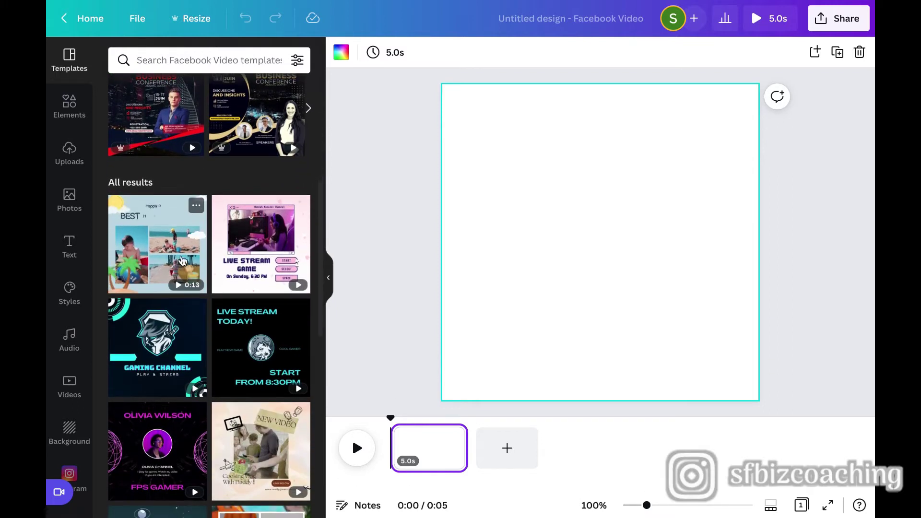
scroll(231, 242, "down", 4)
scroll(231, 242, "down", 5)
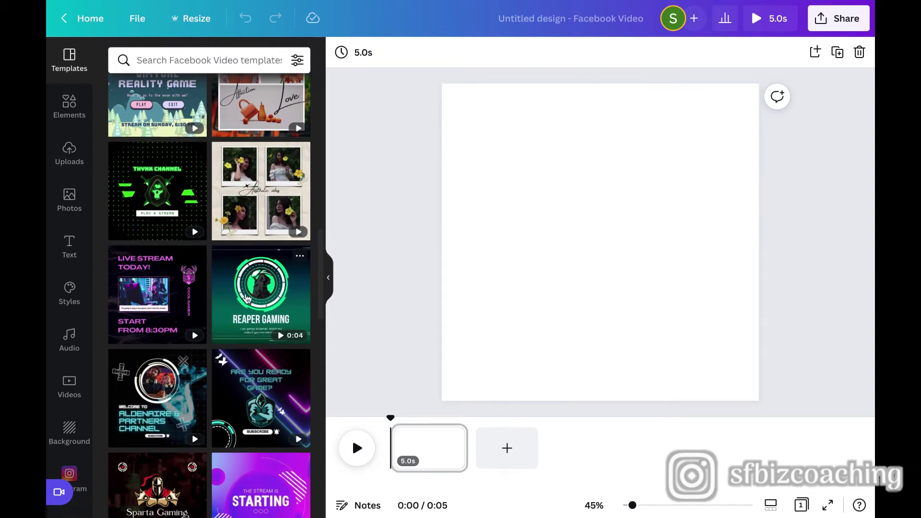
scroll(254, 298, "down", 2)
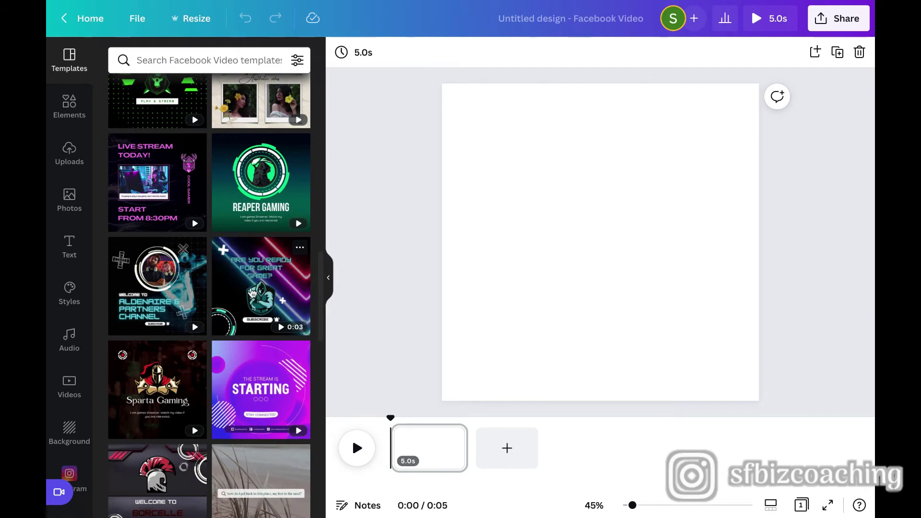
scroll(259, 321, "down", 1)
scroll(260, 326, "down", 2)
scroll(169, 362, "down", 4)
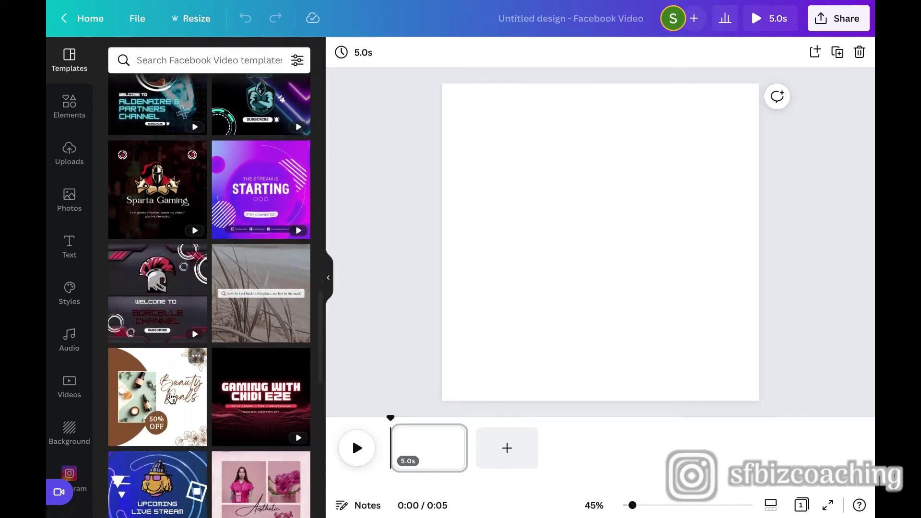
scroll(169, 362, "down", 8)
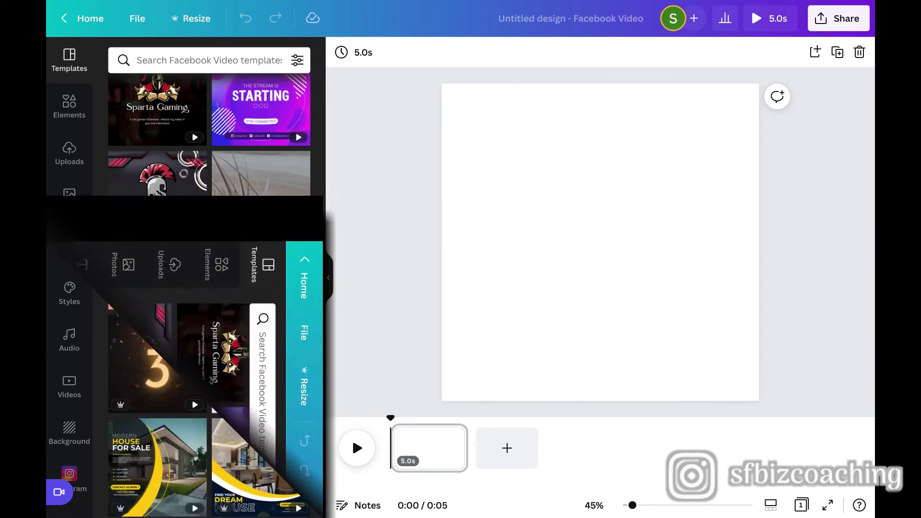
Apply the dentist 'Shoutout to' template and preview its video clip
left_click(279, 161)
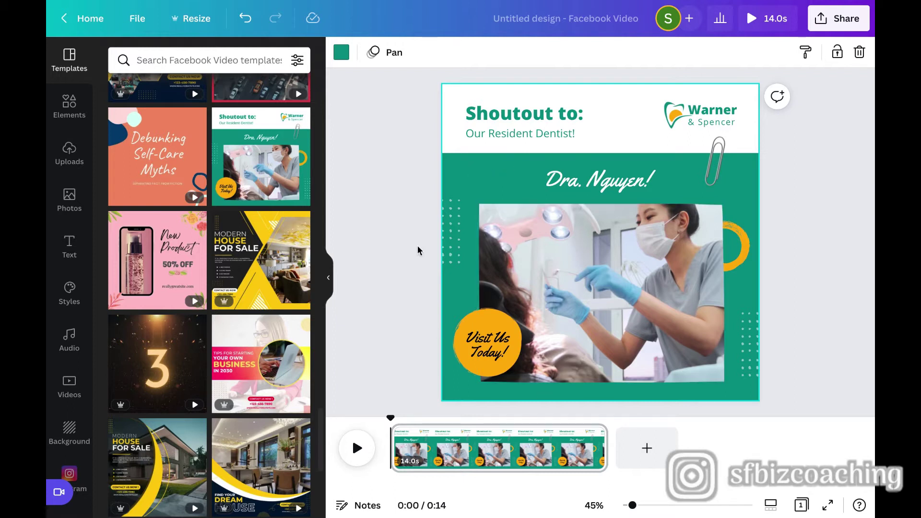
left_click(569, 306)
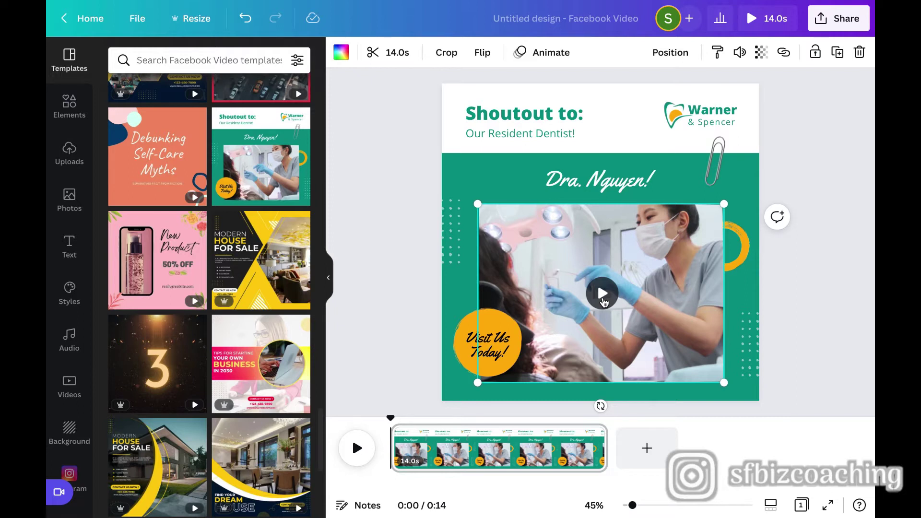
left_click(602, 294)
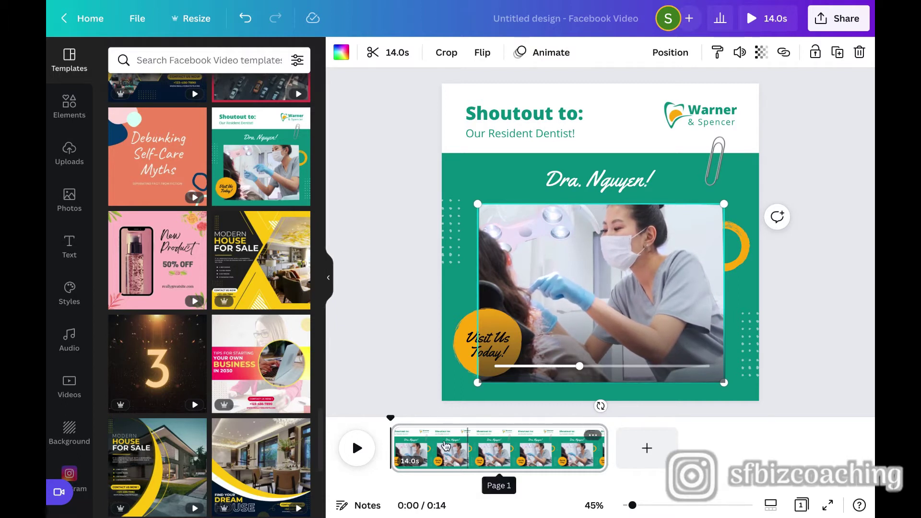
Delete the template's video clip and then its empty landscape frame
mouse_move(573, 287)
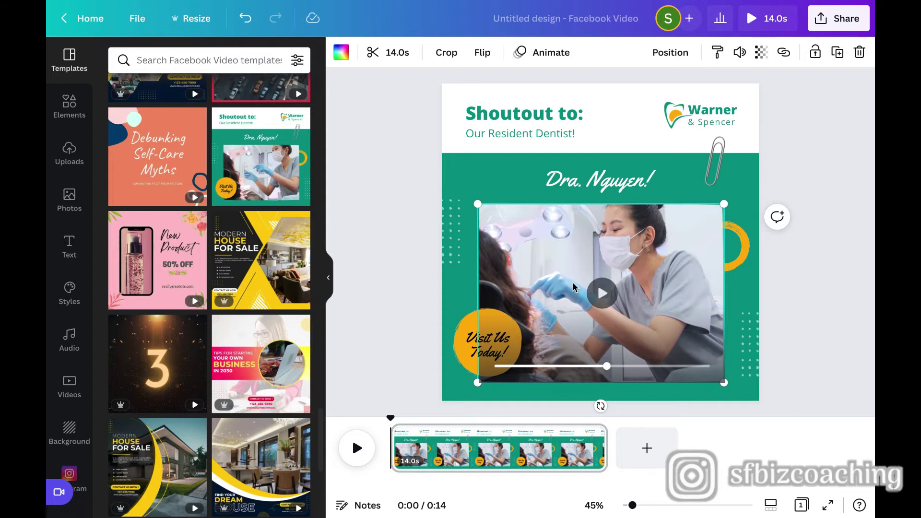
key("Delete")
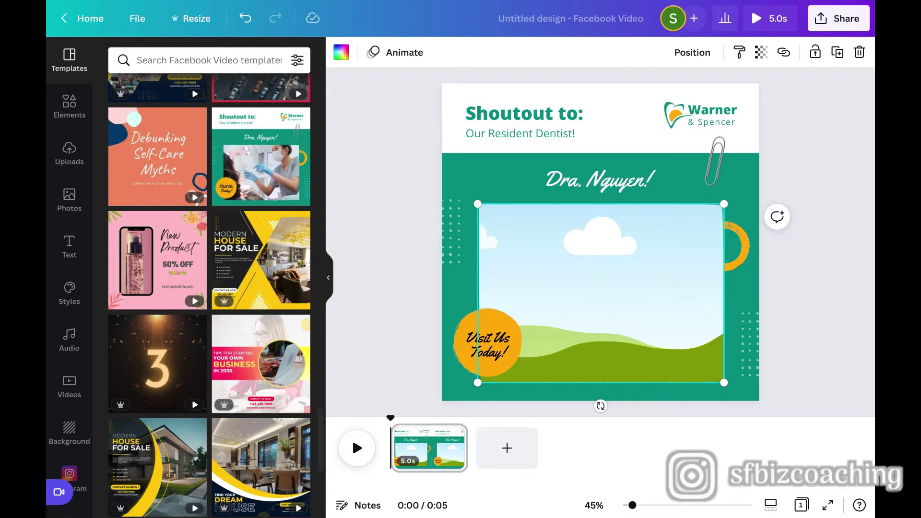
key("Delete")
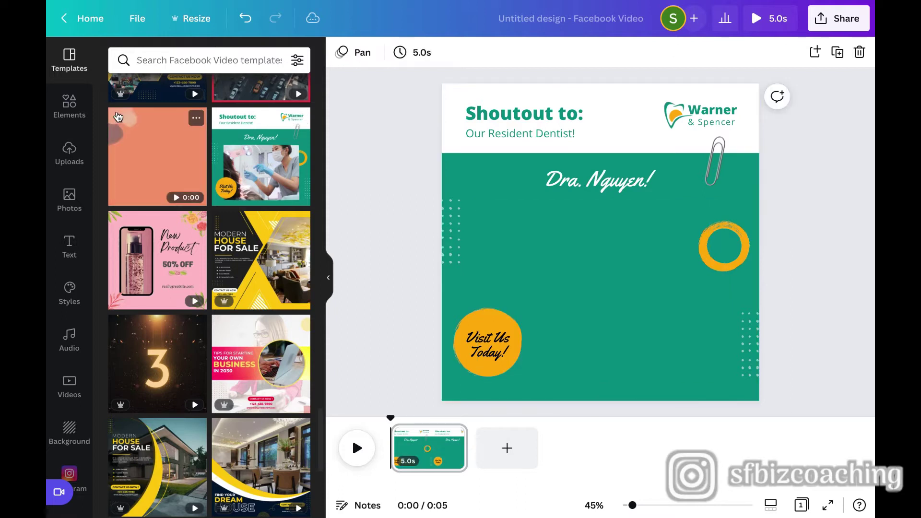
Add the laptop frame from an Elements search for 'frame' and enlarge it to about 1029 × 590
scroll(111, 171, "up", 10)
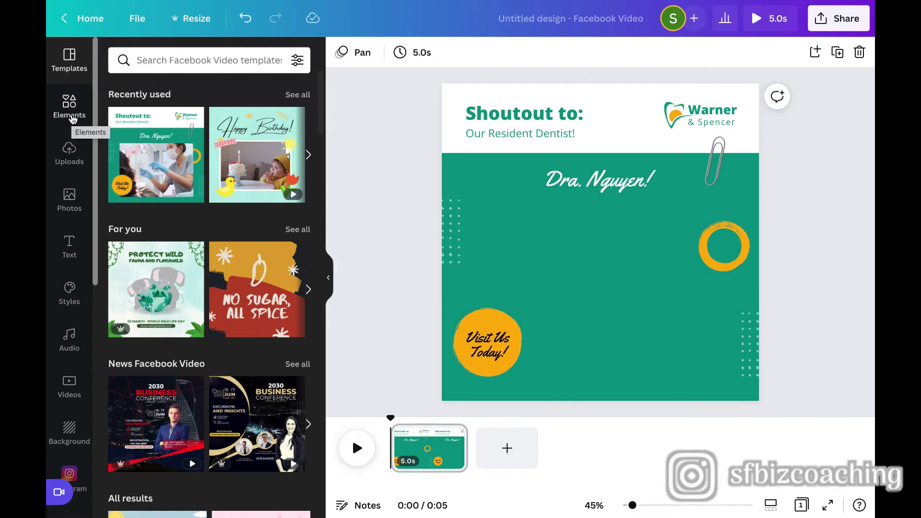
left_click(68, 109)
left_click(166, 60)
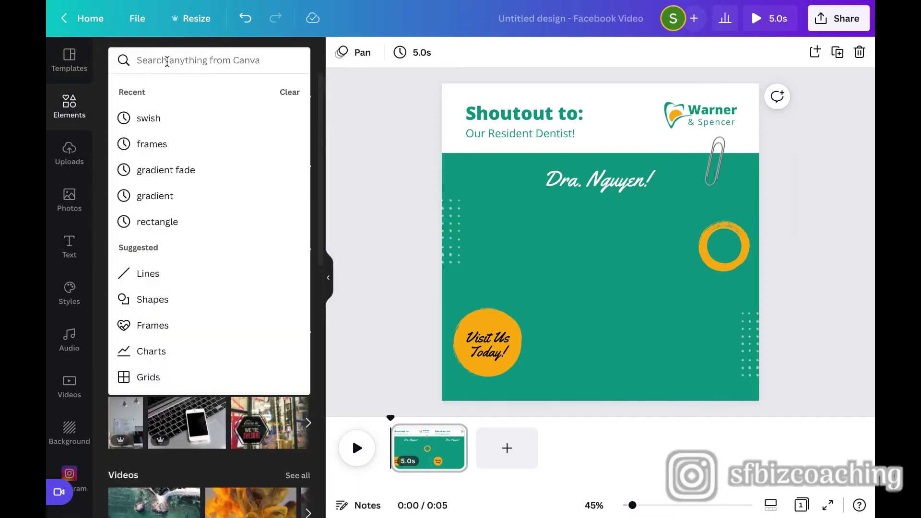
type("frame")
key("Return")
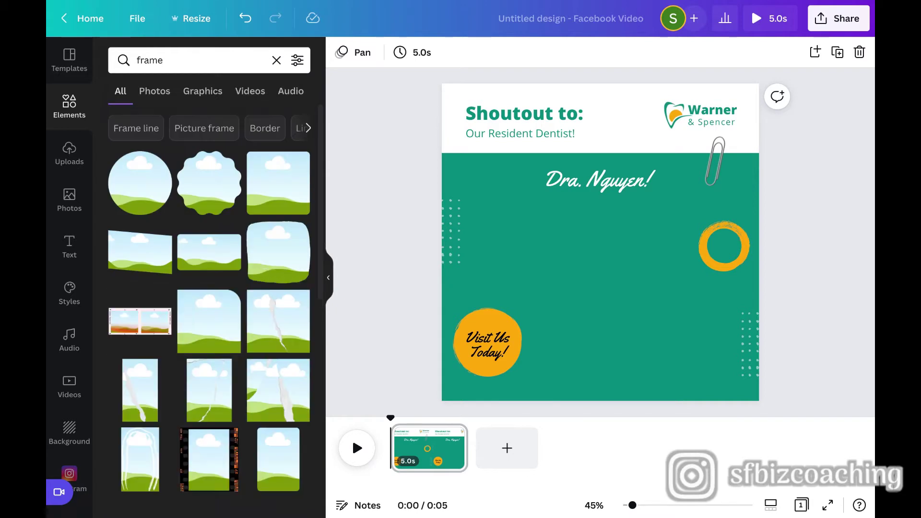
scroll(217, 345, "down", 2)
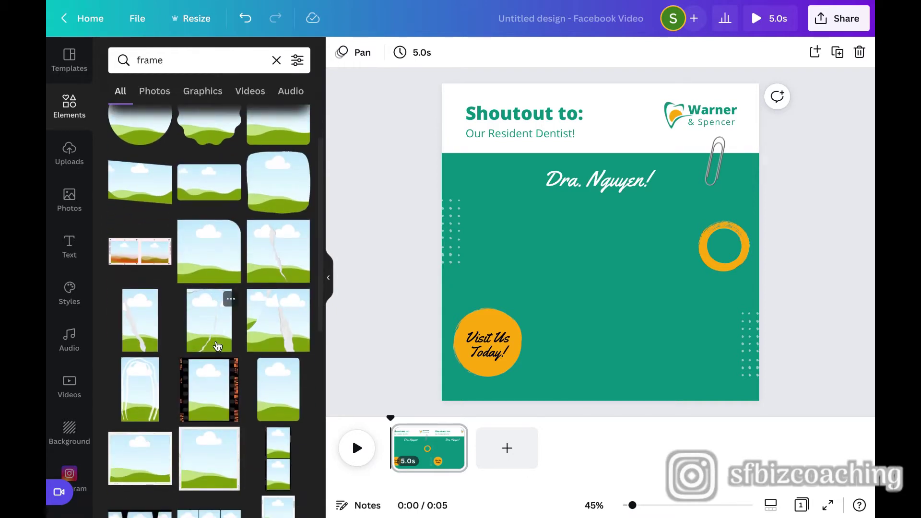
scroll(217, 345, "down", 10)
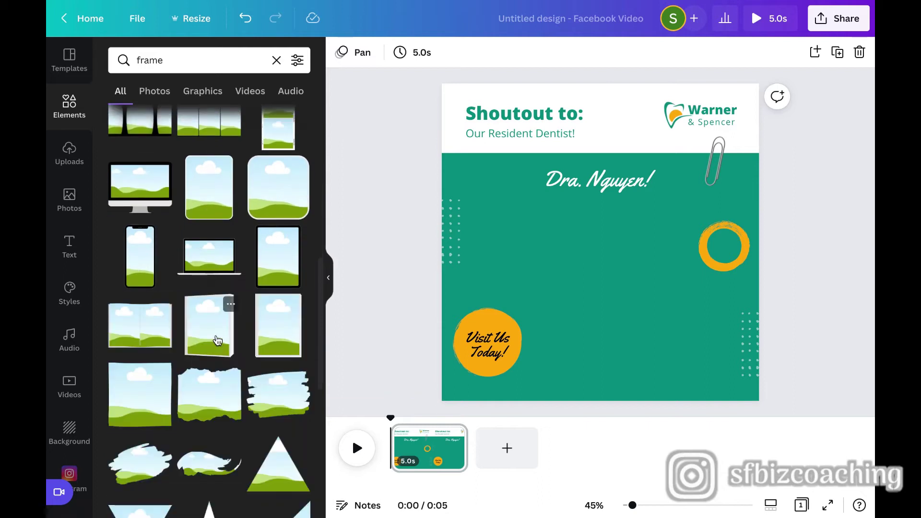
left_click(204, 258)
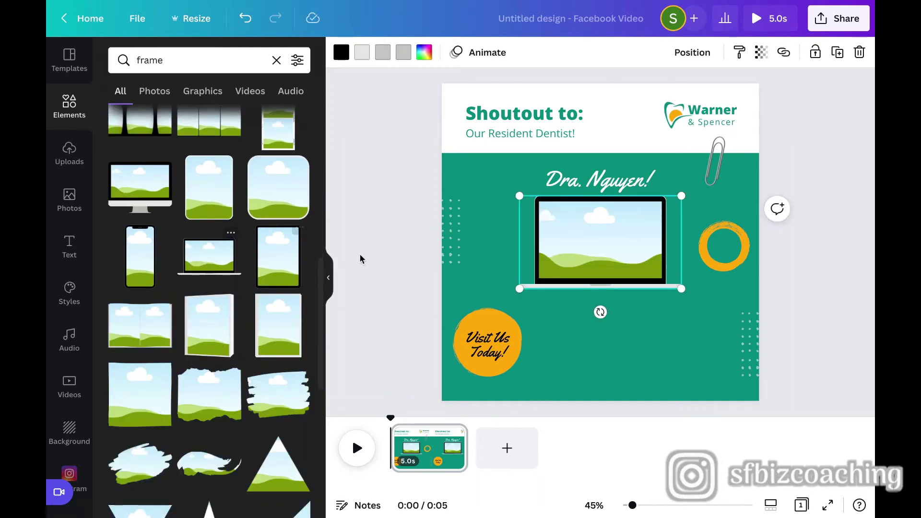
left_click_drag(517, 291, 452, 327)
left_click_drag(682, 322, 754, 369)
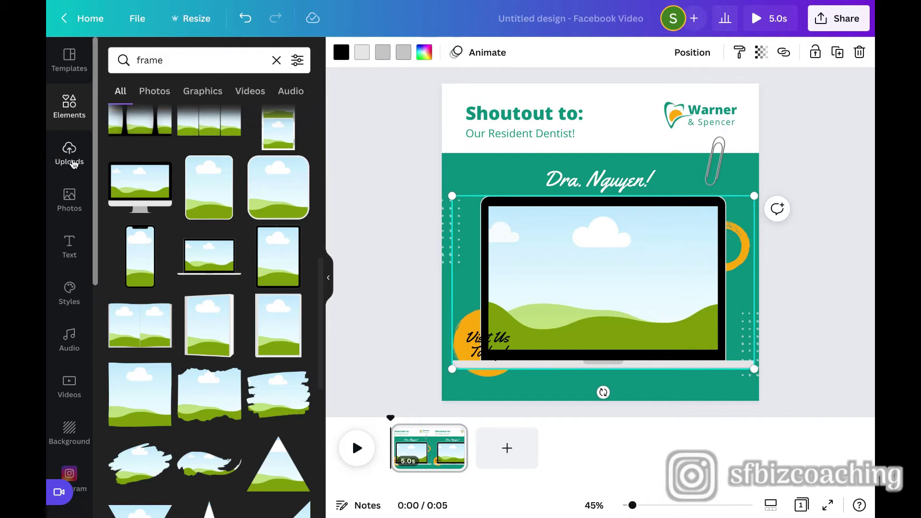
Upload the Zoom screen recording and drop it into the laptop frame's screen
left_click(71, 158)
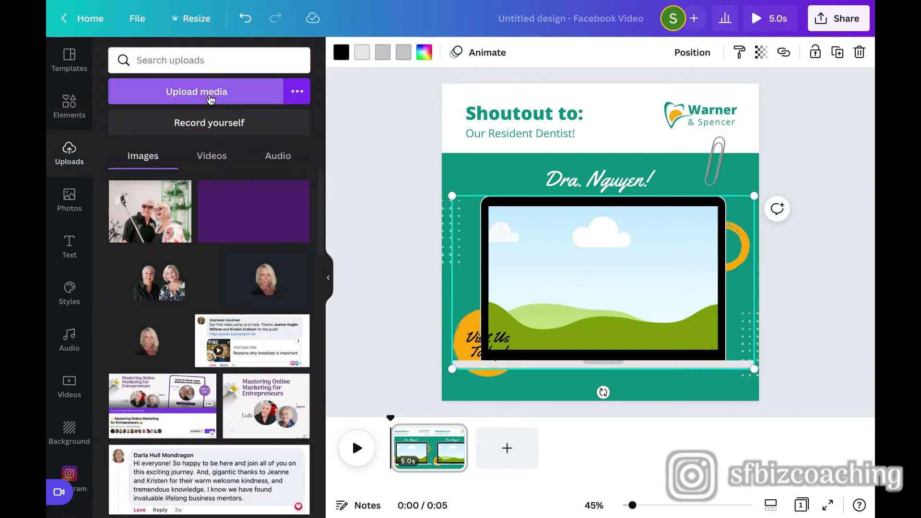
left_click(210, 94)
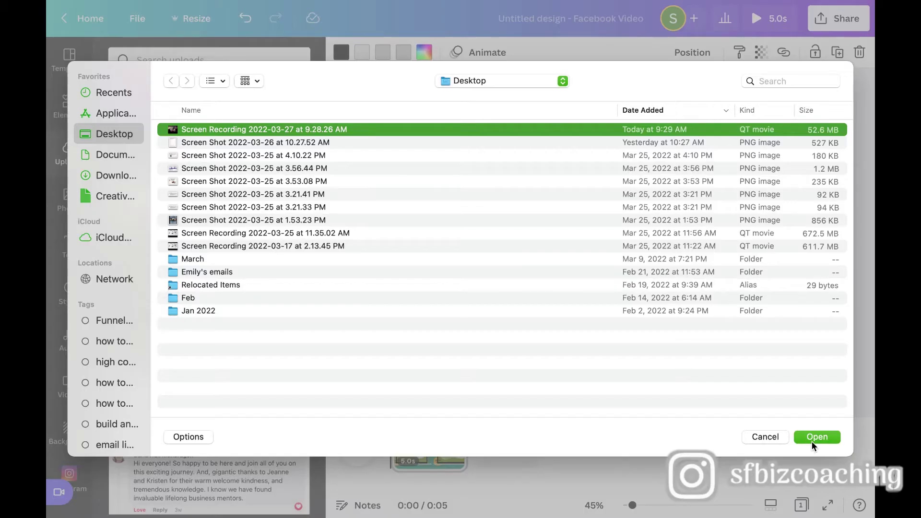
left_click(811, 440)
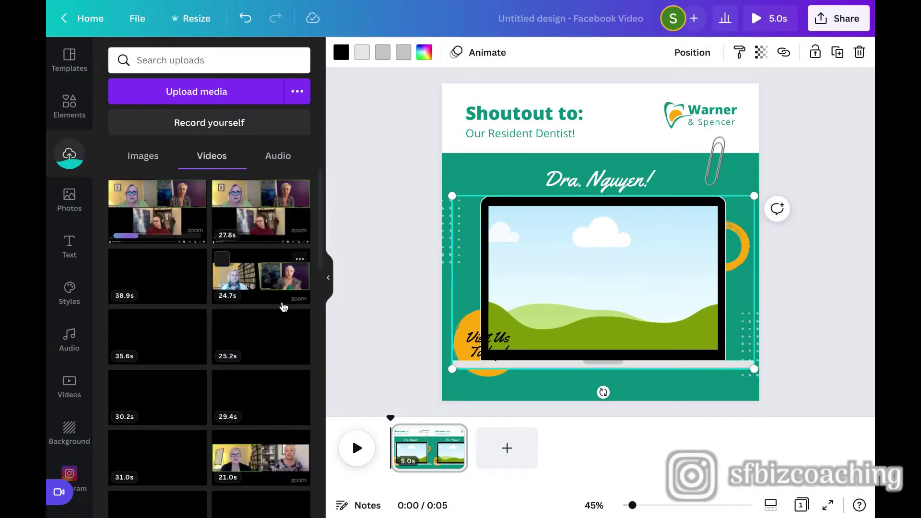
left_click(202, 211)
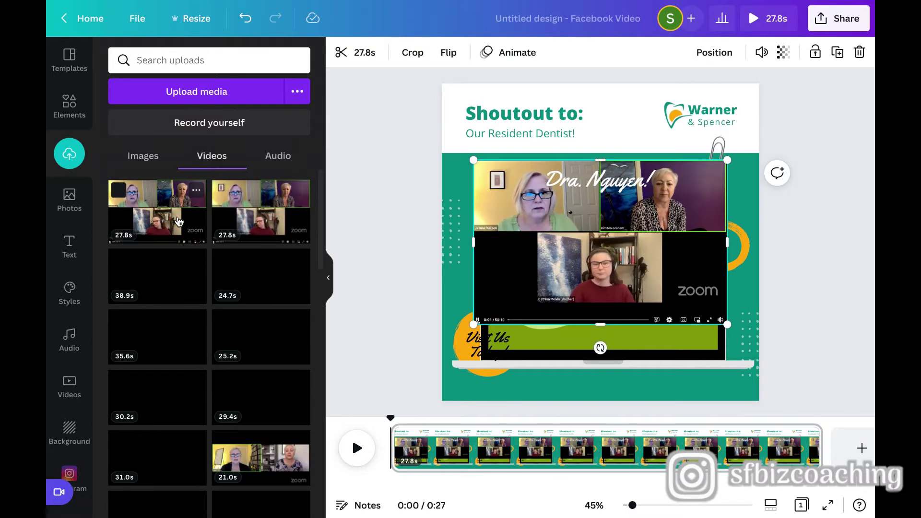
mouse_move(599, 252)
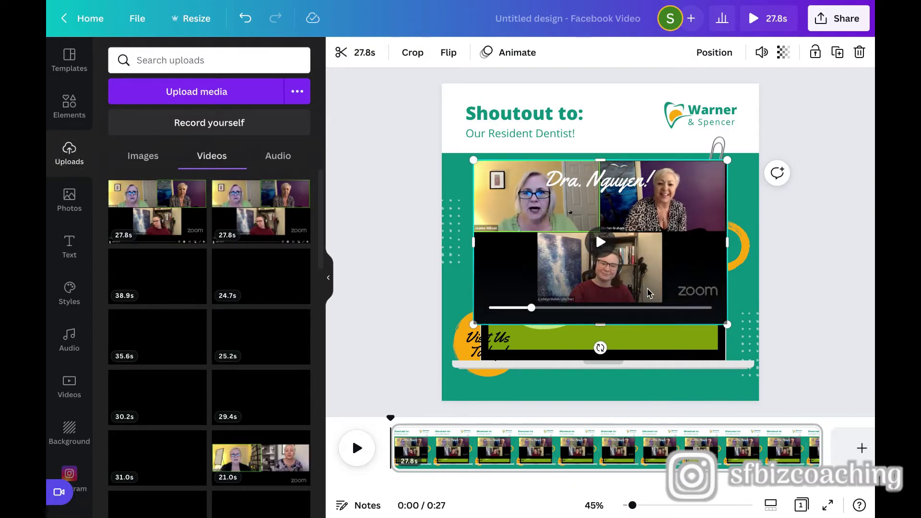
left_click_drag(646, 292, 634, 320)
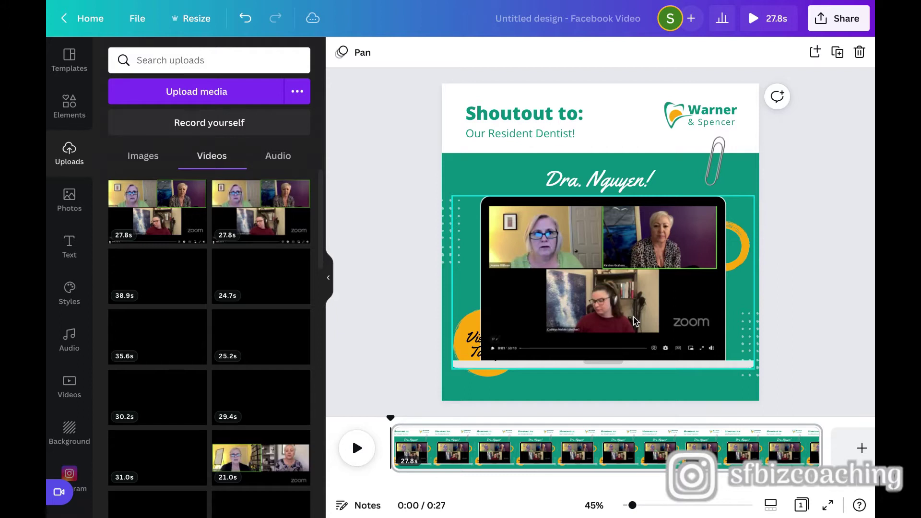
Preview the Zoom video, then trim the beginning off the page's clip
left_click(602, 282)
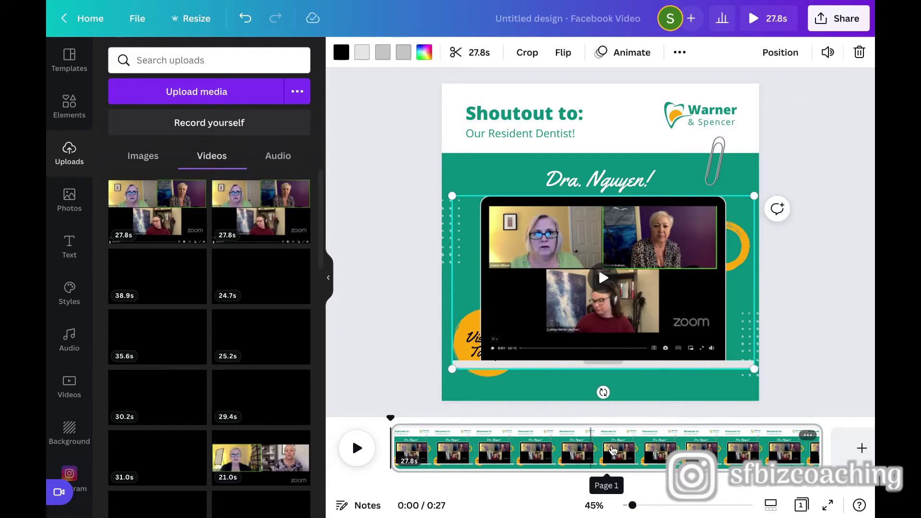
left_click(603, 279)
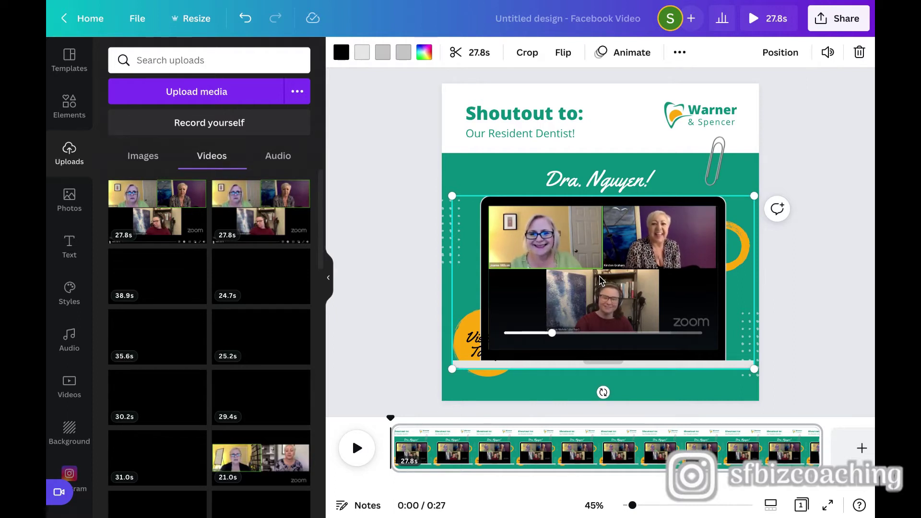
left_click(607, 283)
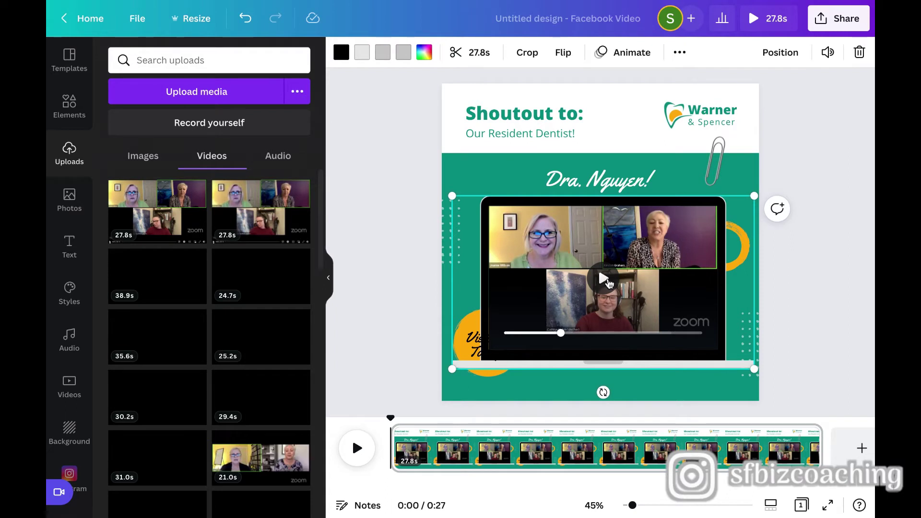
mouse_move(561, 332)
left_mouse_down()
mouse_move(551, 332)
mouse_move(560, 329)
left_mouse_up()
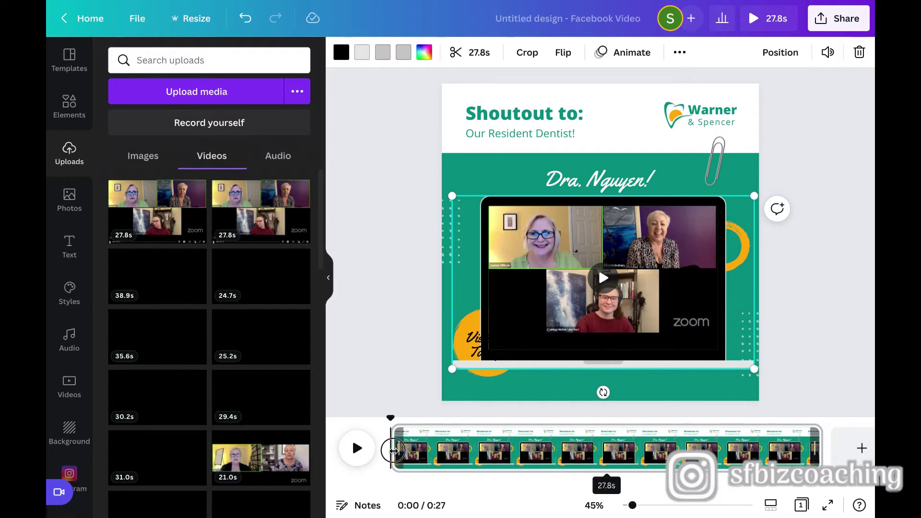
left_click_drag(393, 451, 464, 453)
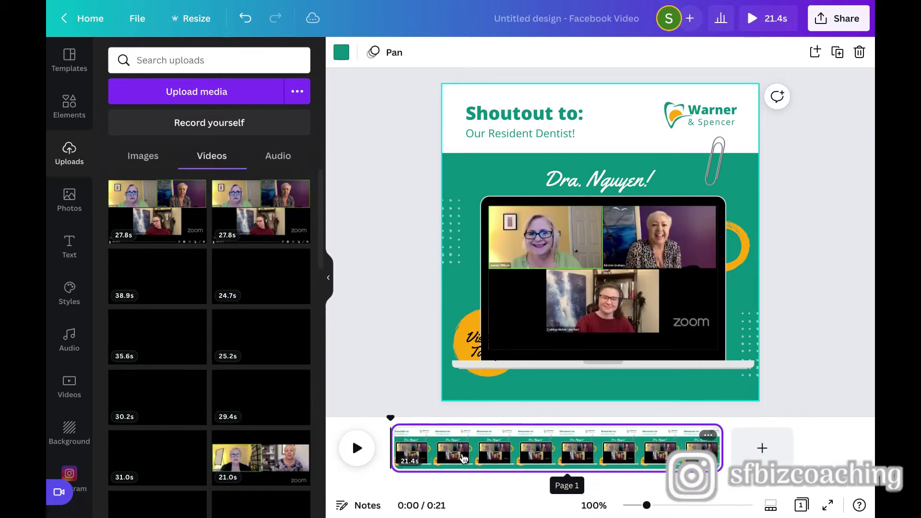
left_click(358, 450)
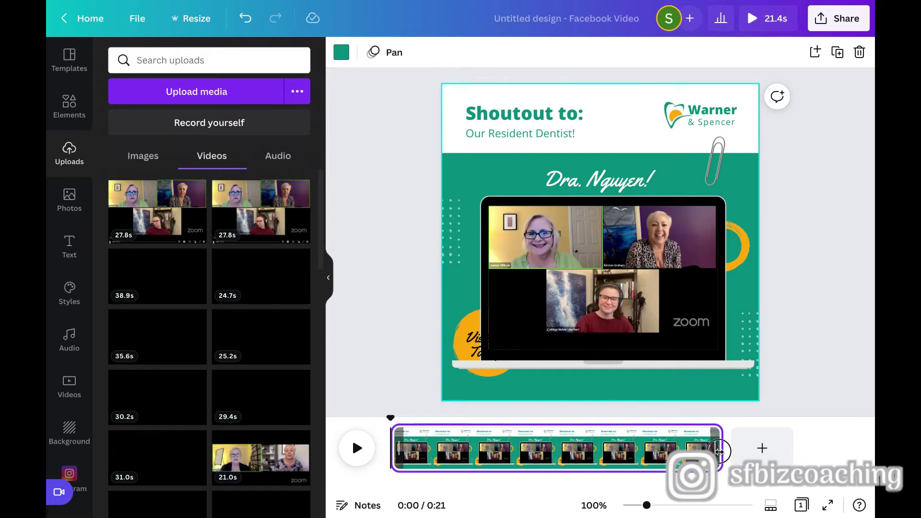
Trim the clip's end down to 19.5 seconds, replaying the ending to check it
left_click_drag(718, 448, 704, 449)
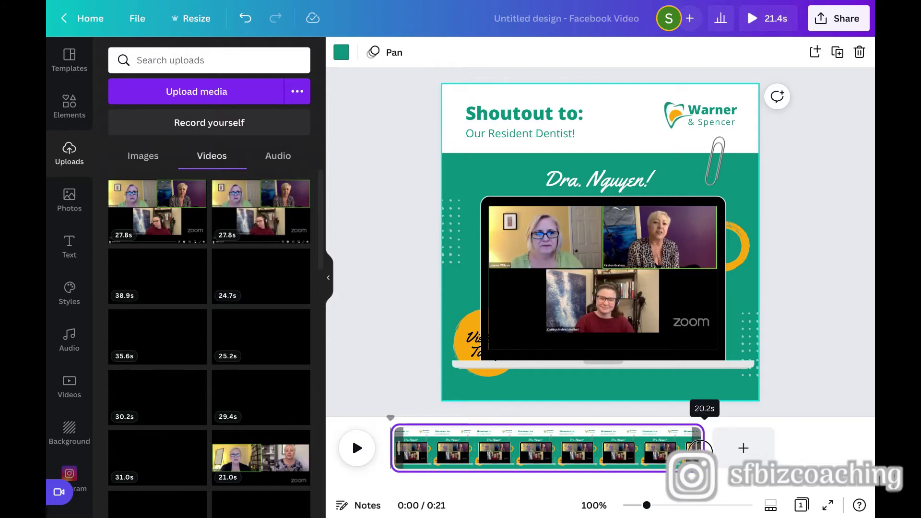
left_click(655, 447)
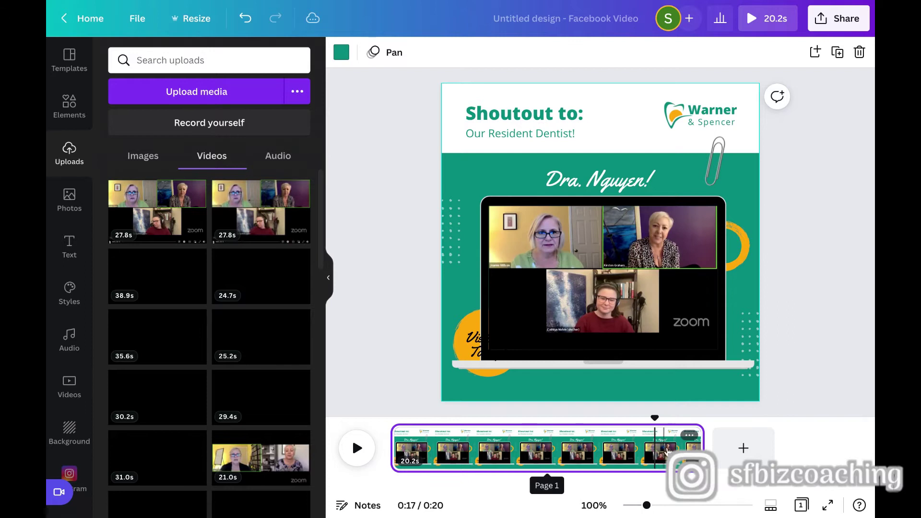
left_click(669, 449)
left_click(356, 450)
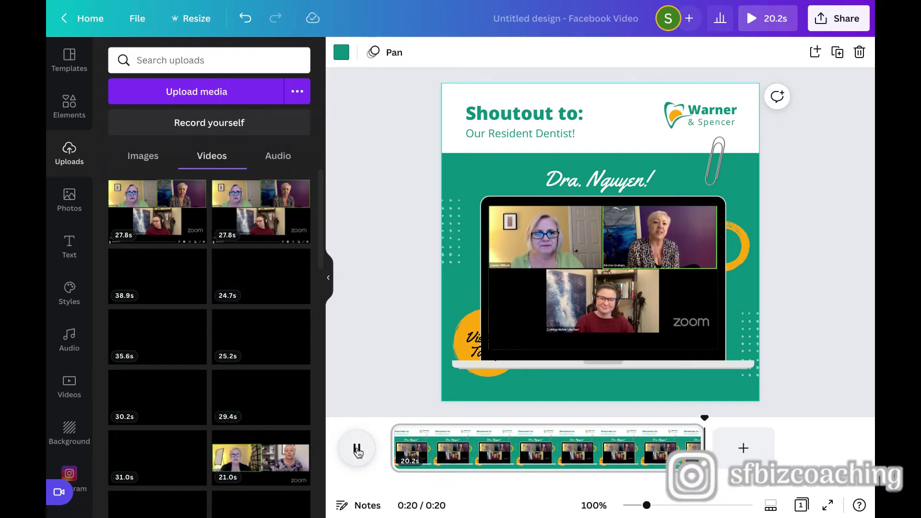
left_click_drag(701, 447, 691, 447)
left_click(670, 449)
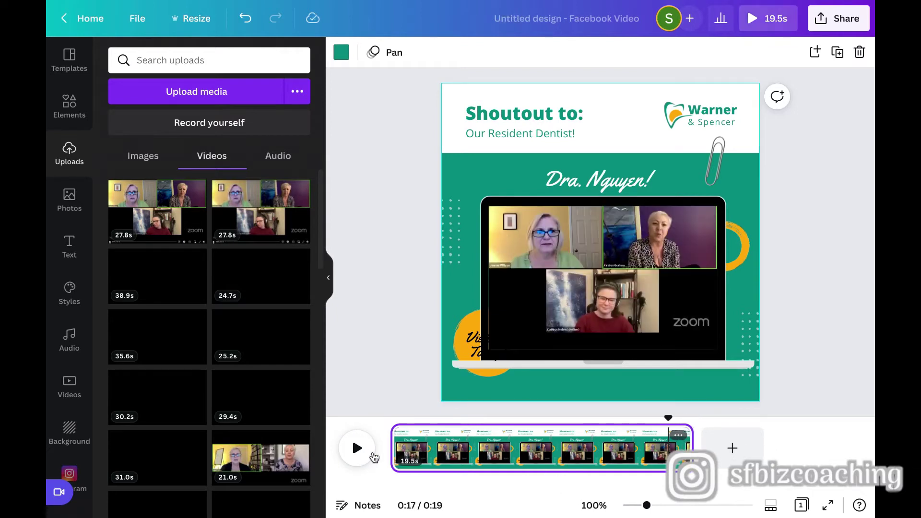
left_click(358, 450)
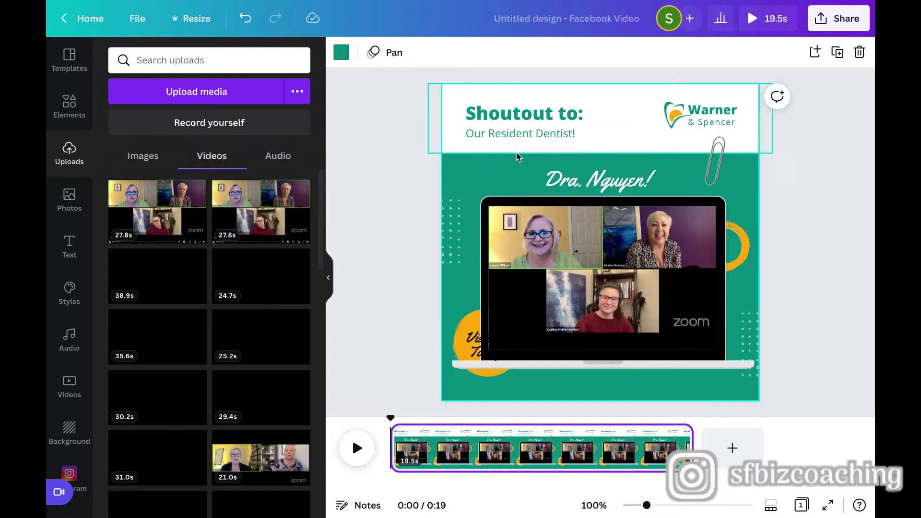
Make the page background dark purple
left_click(454, 163)
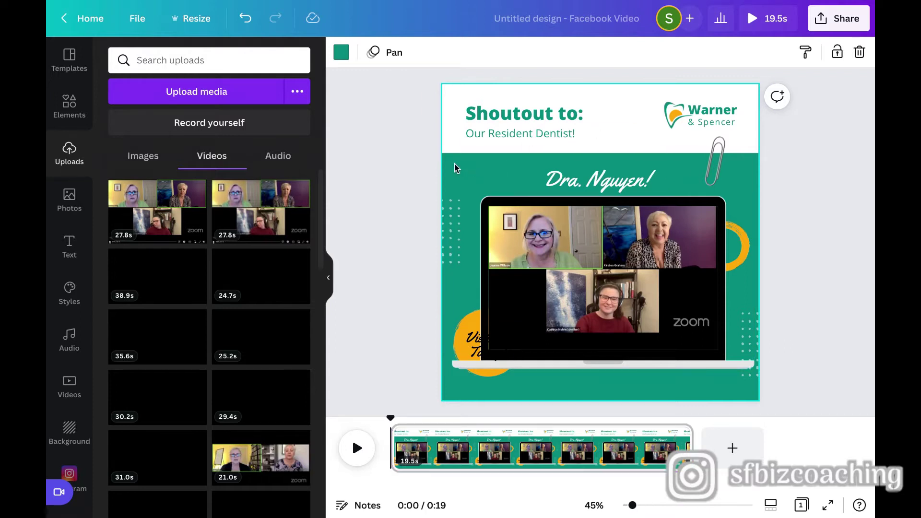
left_click(340, 51)
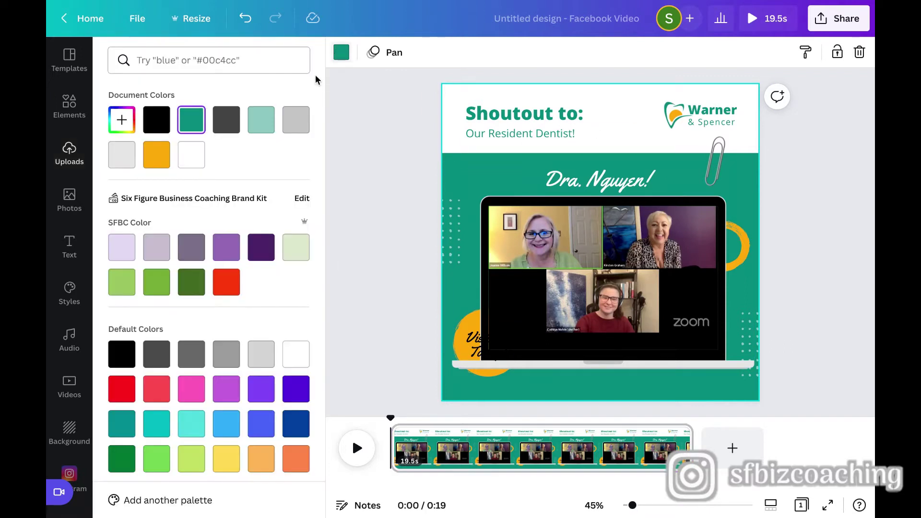
left_click(262, 249)
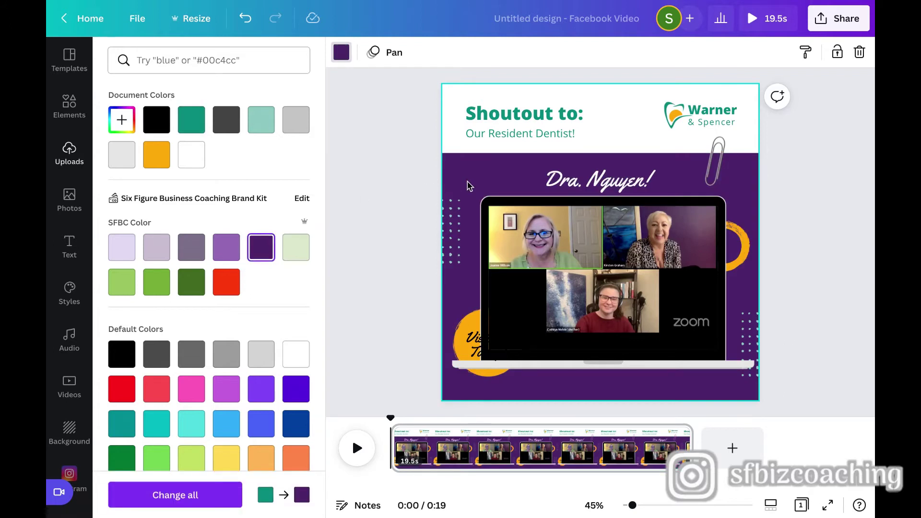
Retype the heading as 'Join us every Tuesday' and the subtitle as 'Talk Tuesday LIVE'
left_click(536, 109)
left_click(535, 108)
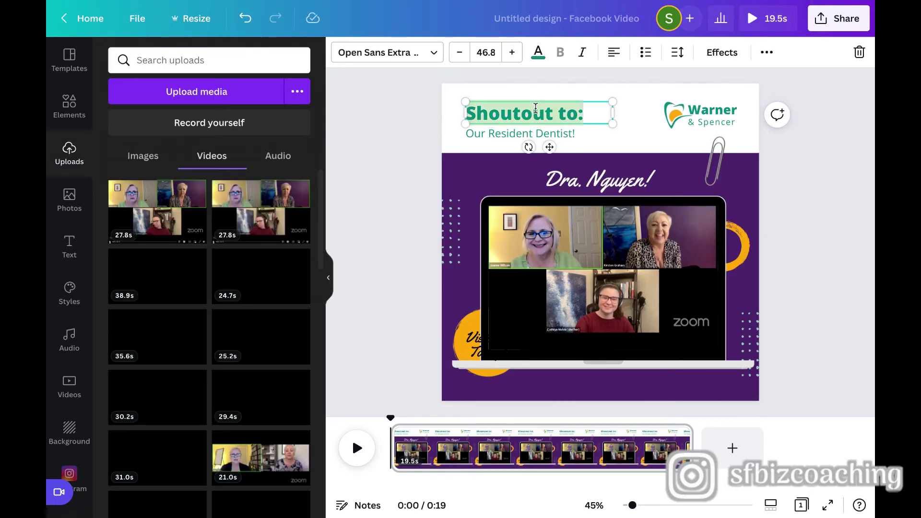
type("Join us every Tuesday")
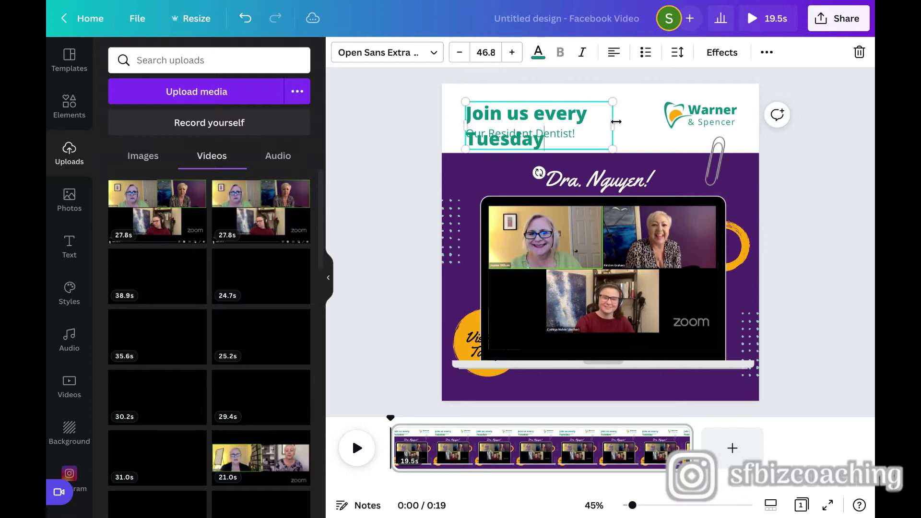
left_click(520, 133)
type("Talk Tuesday LIVE")
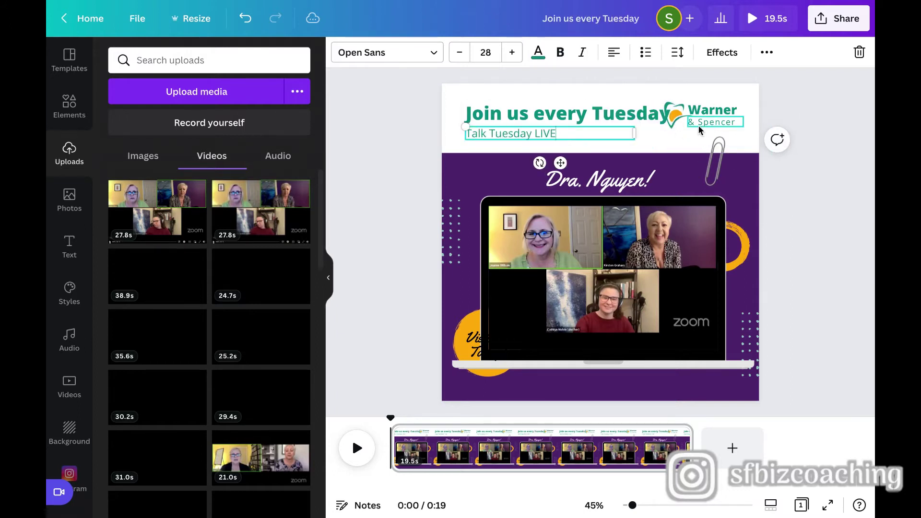
left_click(702, 108)
Delete the Warner & Spencer text and tooth logo, and colour the heading dark purple
key("Delete")
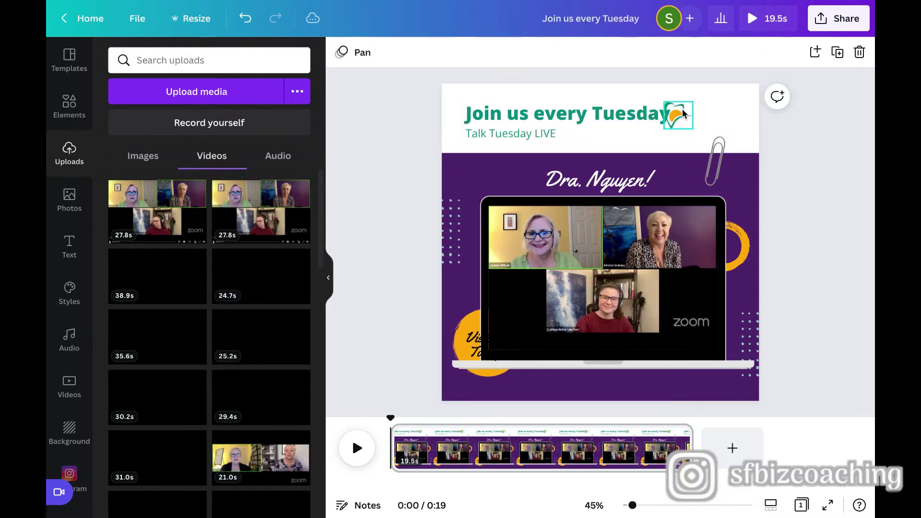
left_click(682, 110)
key("Delete")
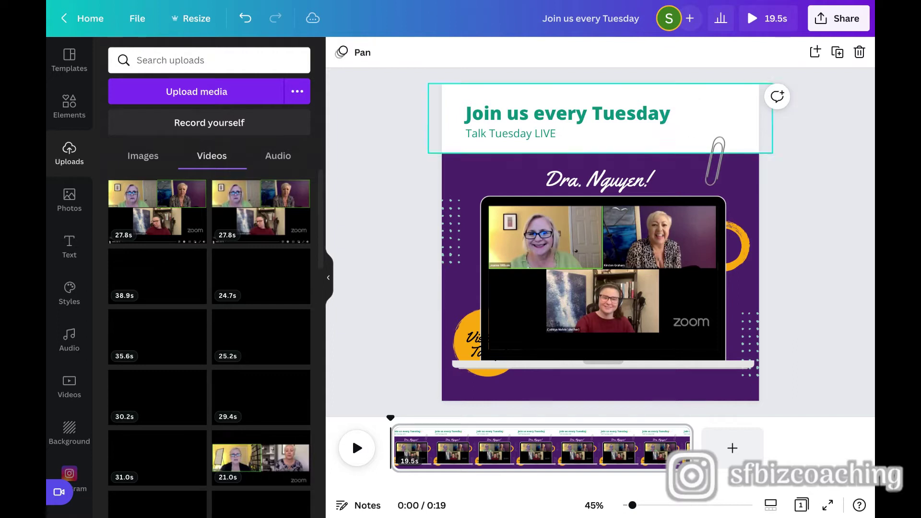
left_click(642, 113)
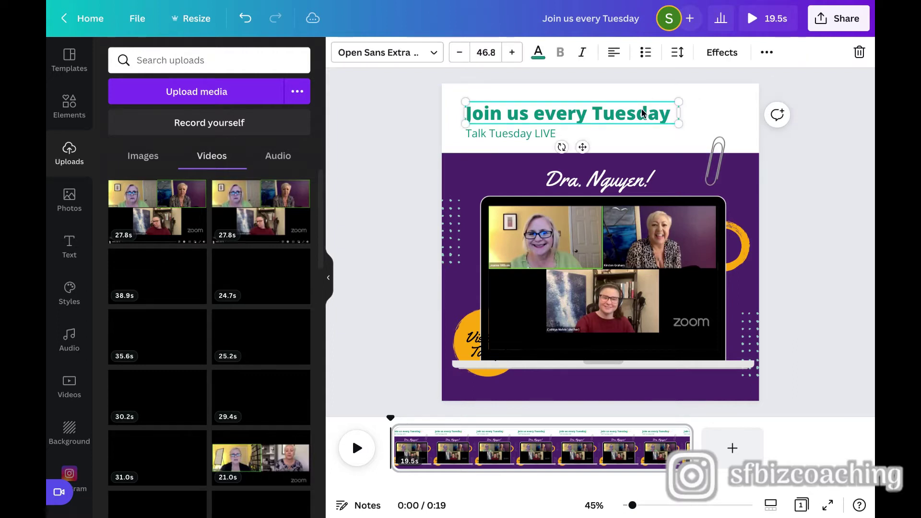
left_click(537, 58)
left_click(261, 247)
Replace 'Dra. Nguyen!' with 'Talk Tuesday LIVE' in Open Sans Extra Bold on one line
left_click(510, 133)
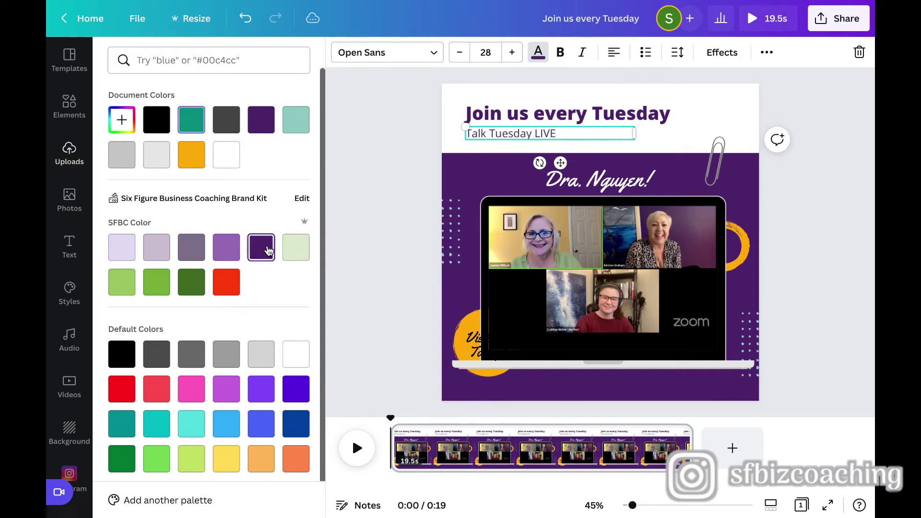
double_click(605, 175)
type("LIVE Every Tuesday")
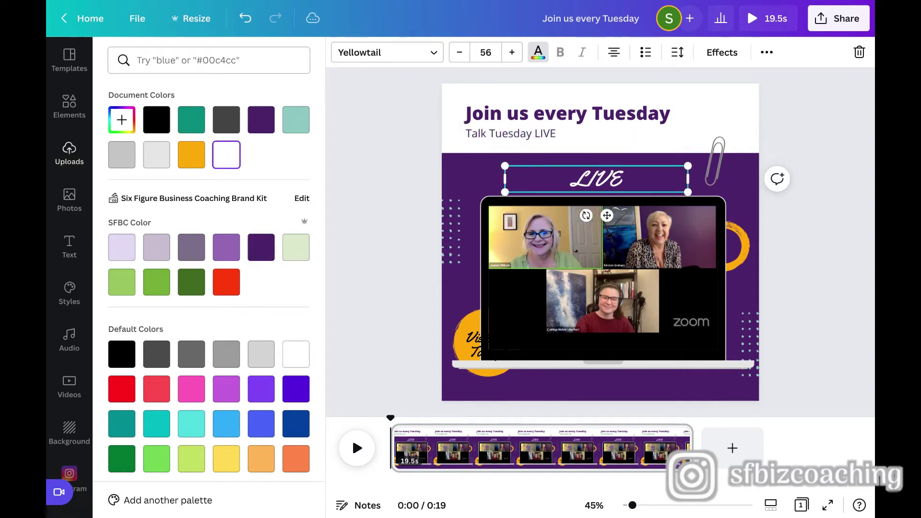
triple_click(580, 185)
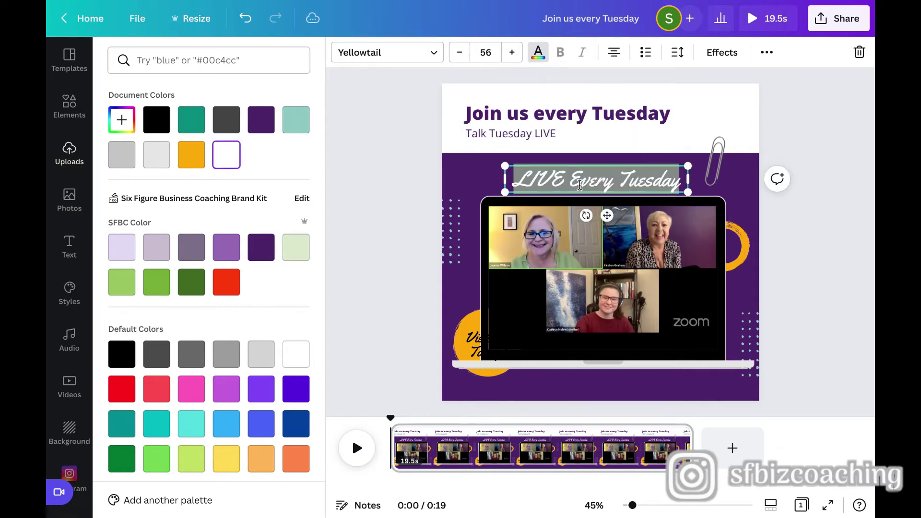
left_click(429, 57)
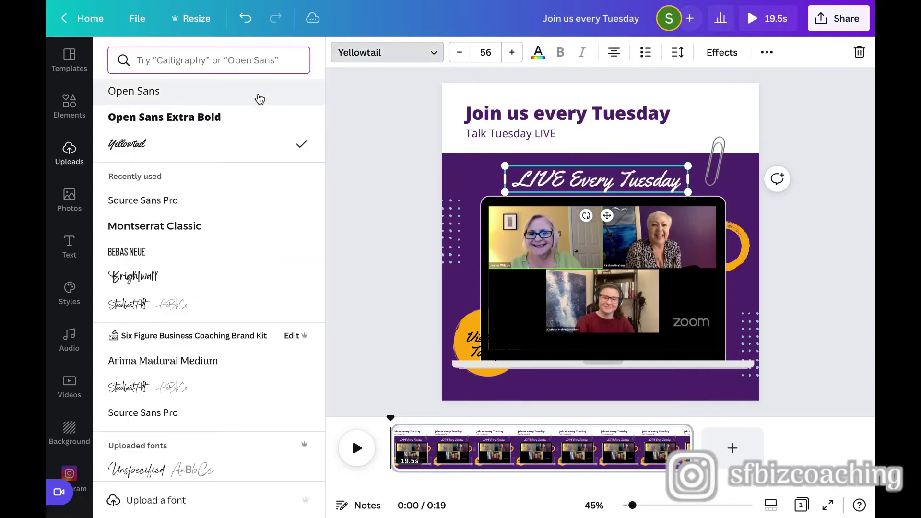
left_click(259, 99)
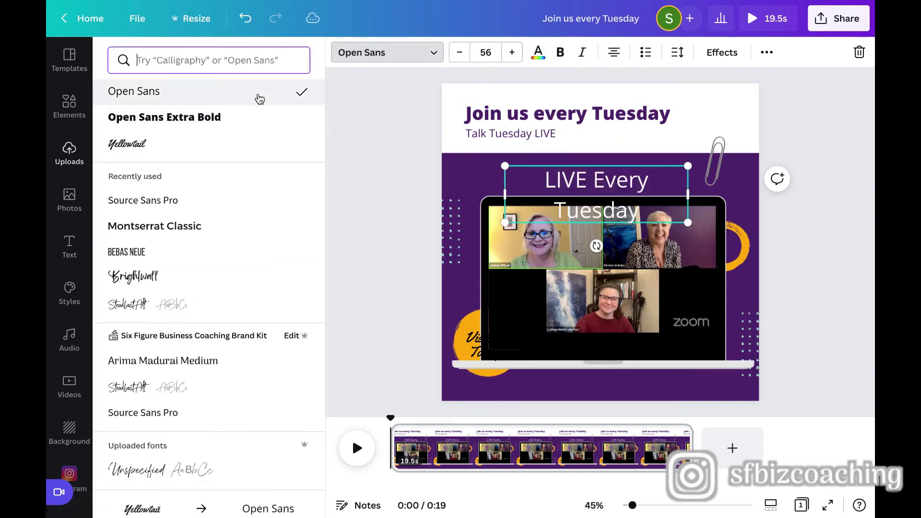
left_click(255, 121)
left_click_drag(502, 194, 479, 187)
left_click(566, 172)
type("Talk Tuesday LIVE")
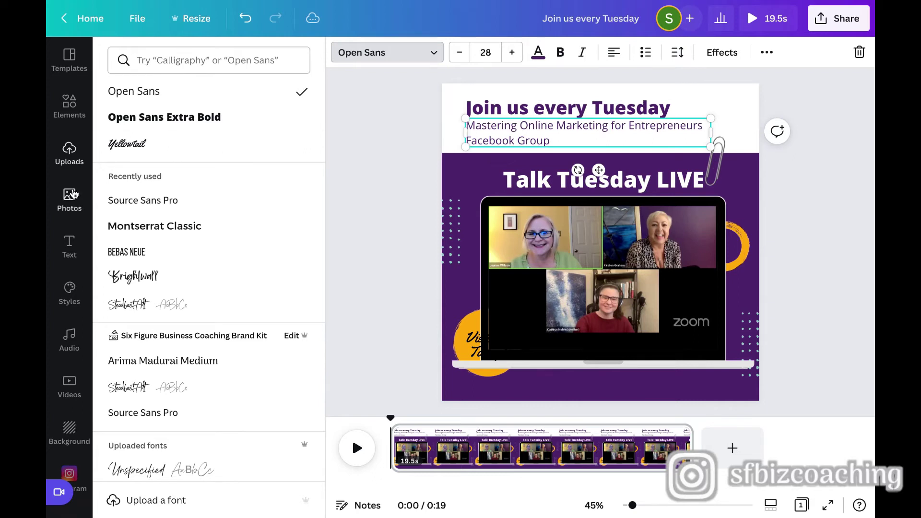
Add a round Facebook logo from a 'facebook logo' search, shrunk to a small top-right icon
left_click(68, 110)
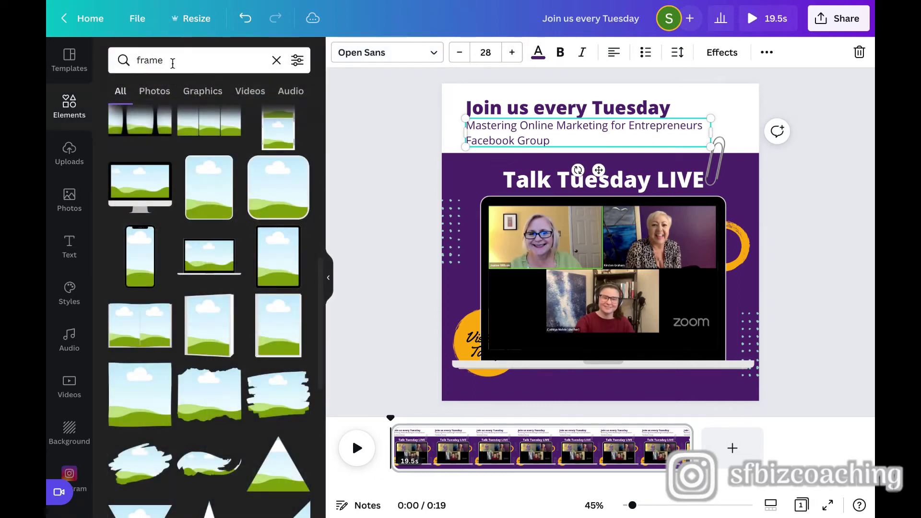
type("faceb")
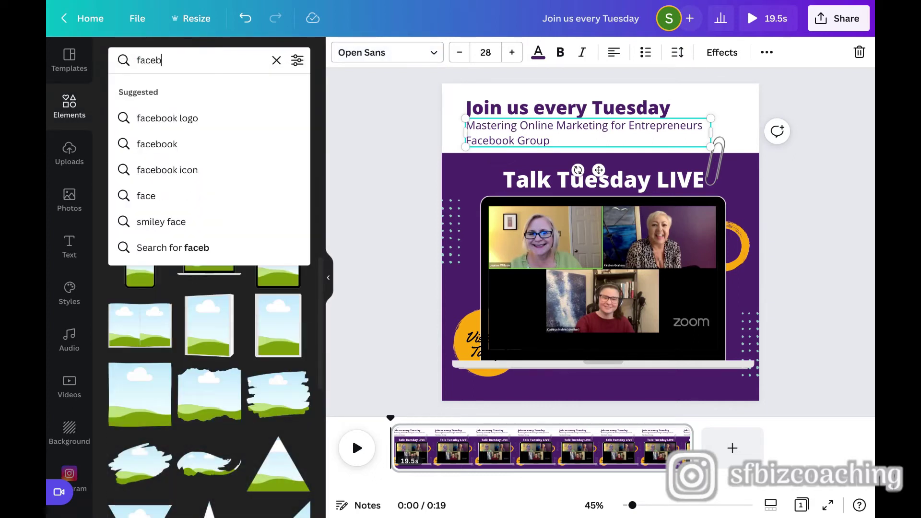
type("ook logo")
key("Return")
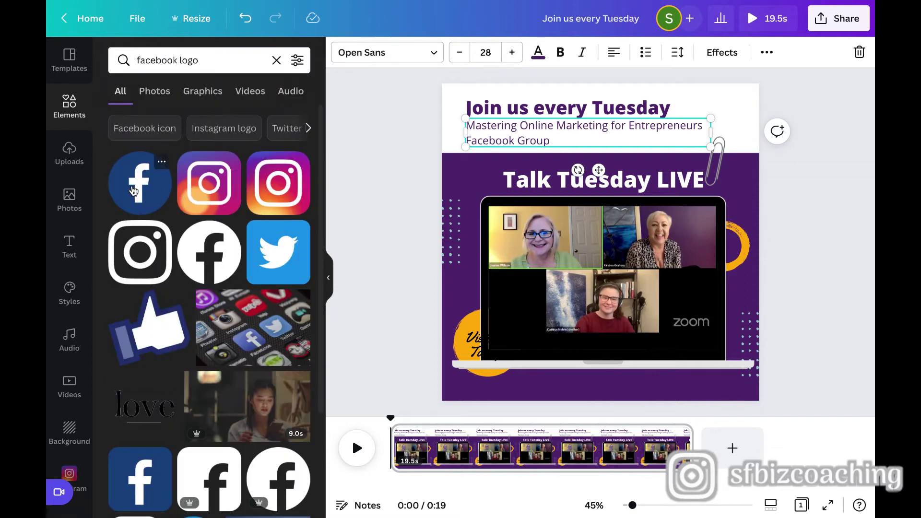
left_click(139, 183)
left_click_drag(642, 288, 731, 117)
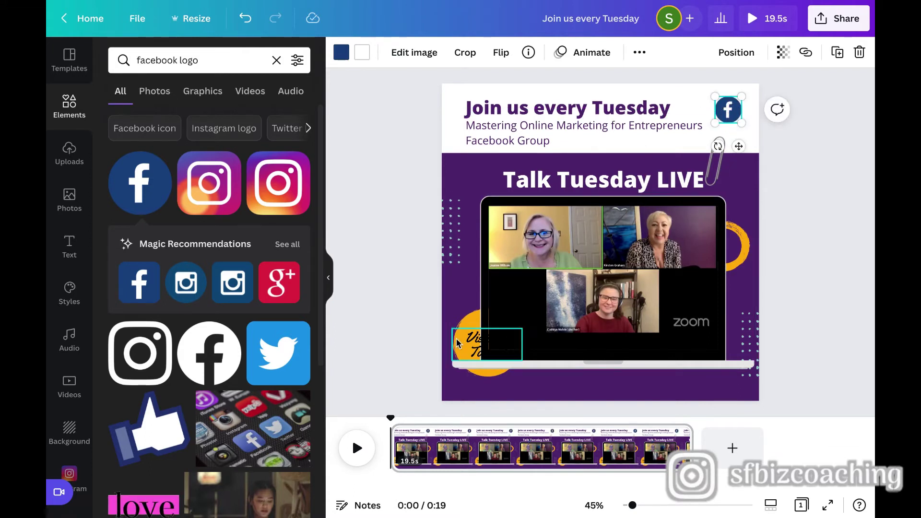
Send the laptop video backward so the yellow circle sits in front
left_click(598, 266)
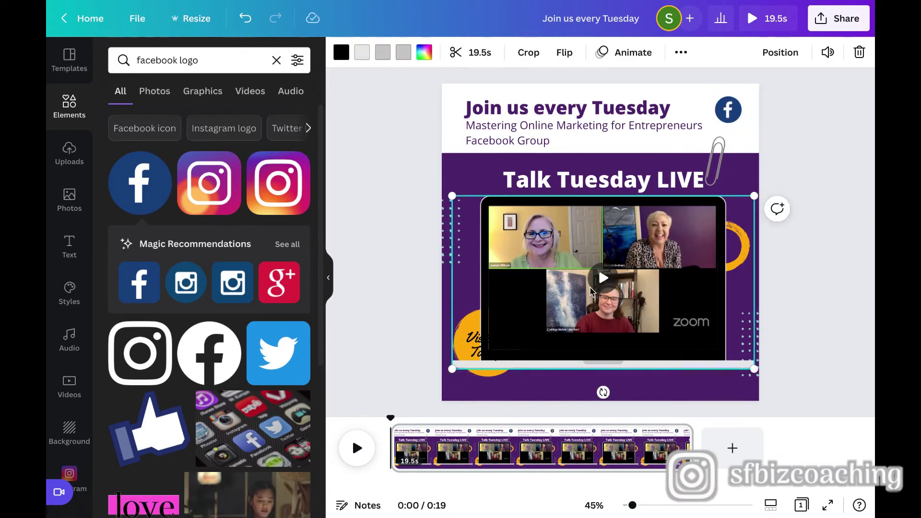
left_click(780, 52)
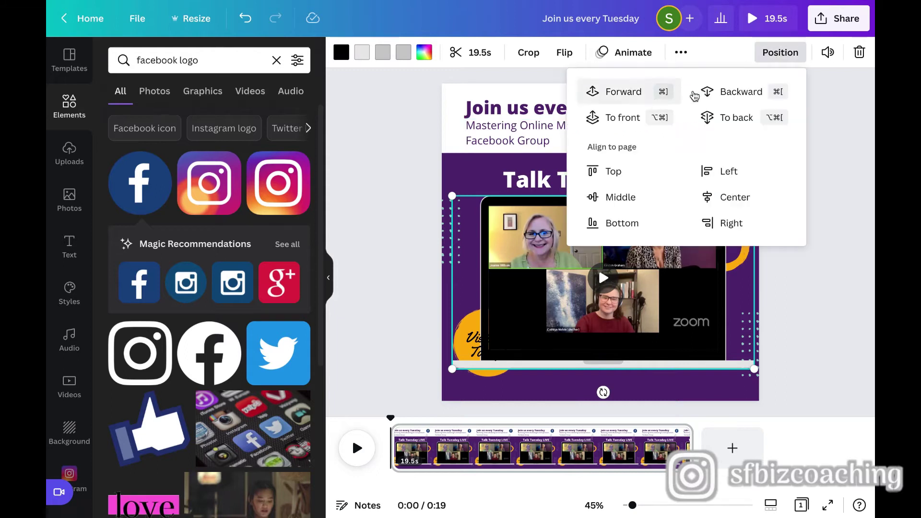
left_click(741, 92)
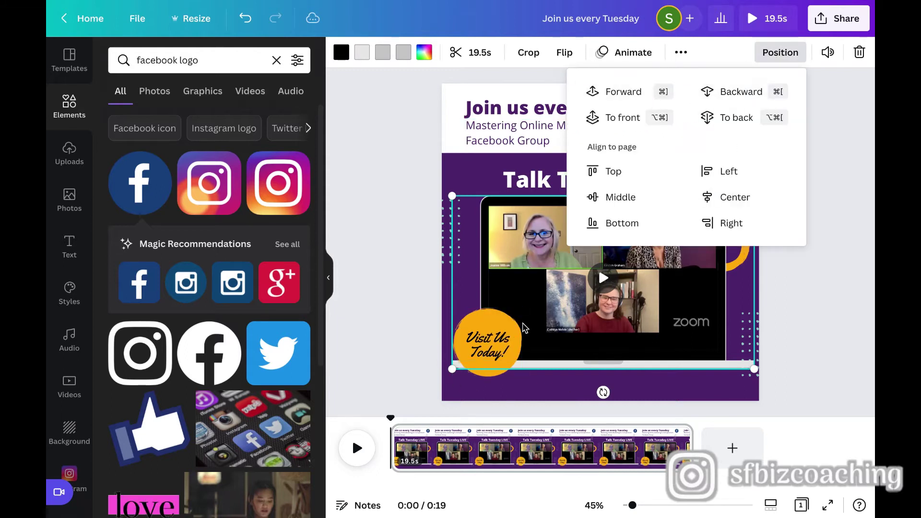
left_click(544, 324)
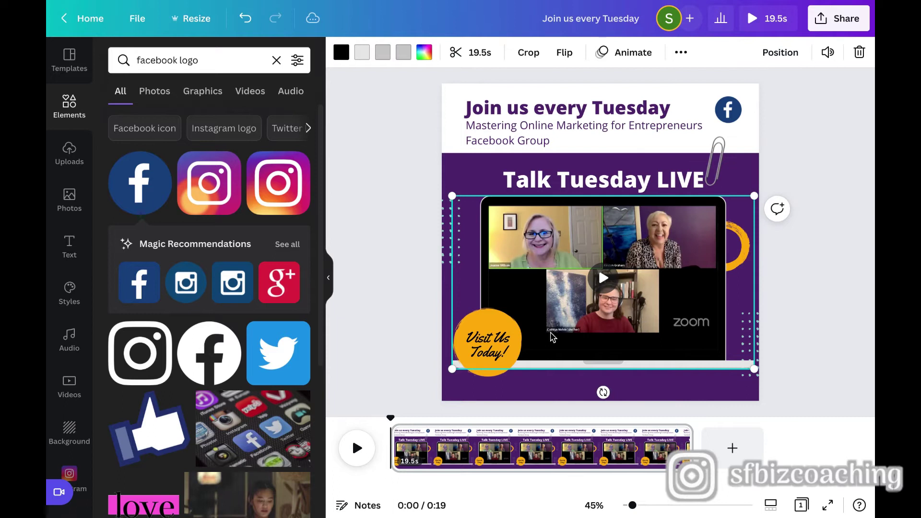
Change the circle's wording from 'Visit Us Today!' to 'Join us LIVE'
triple_click(472, 347)
key("BackSpace")
type("Join us LIVE")
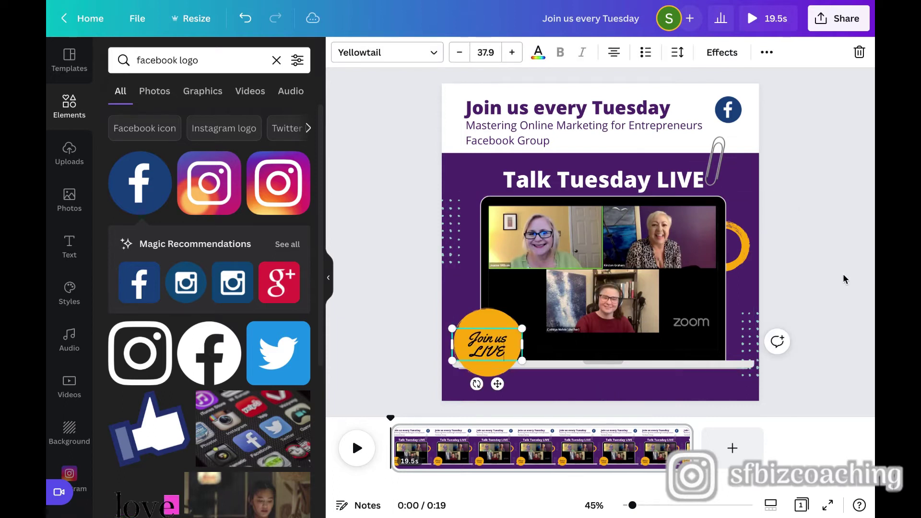
left_click(845, 279)
Recolour the right-hand dot pattern to the pale green brand colour, then select the left one
left_click(752, 375)
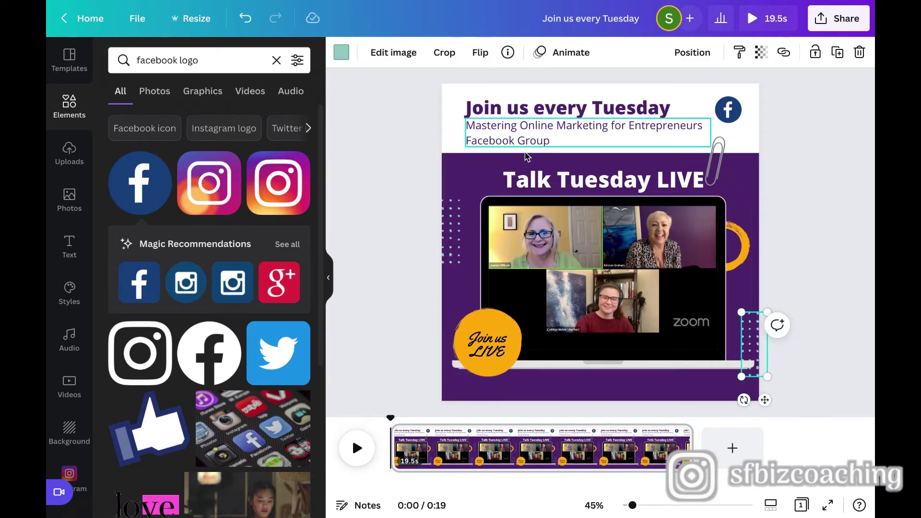
left_click(341, 54)
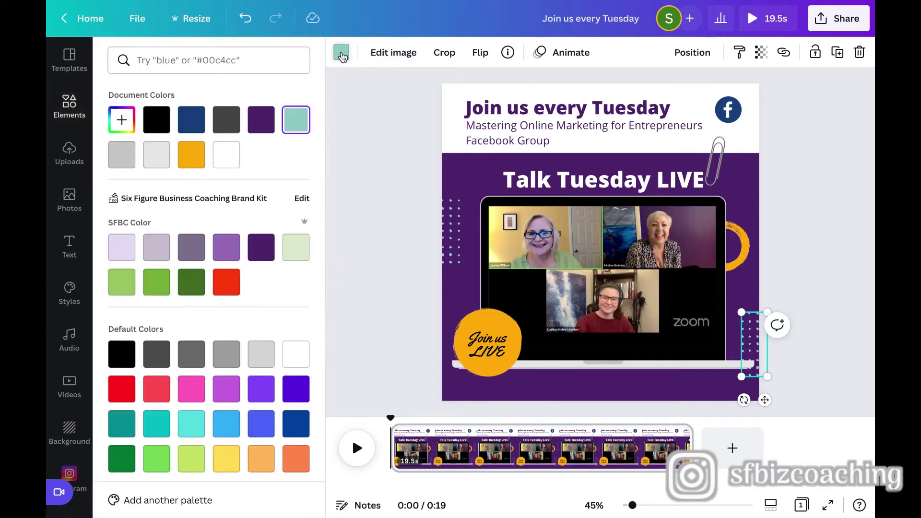
left_click(191, 289)
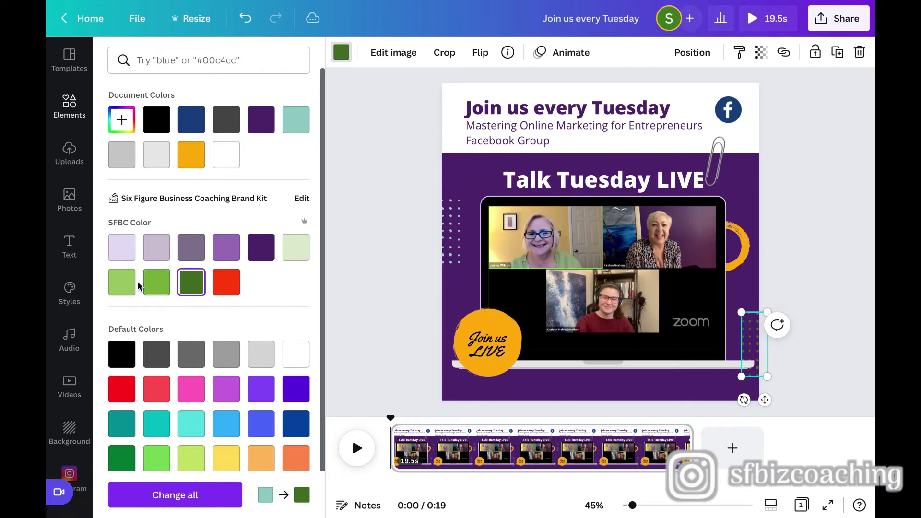
left_click(295, 247)
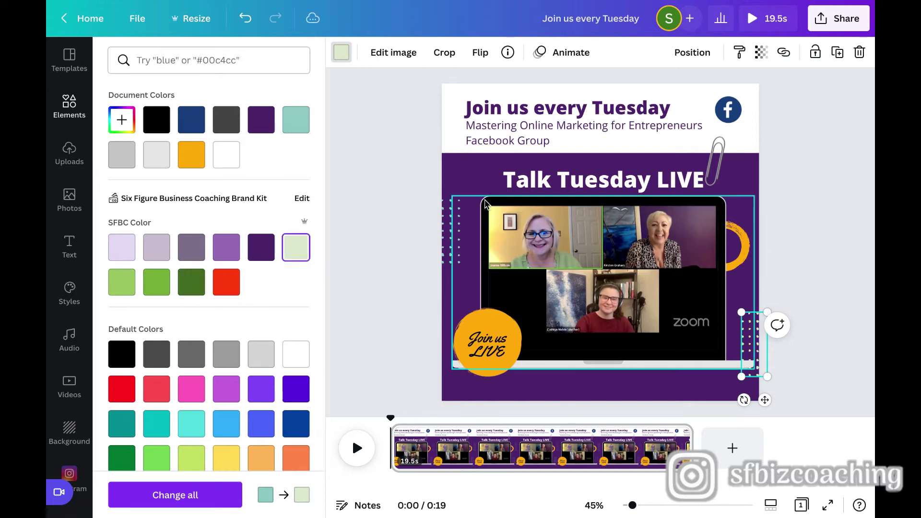
left_click(451, 230)
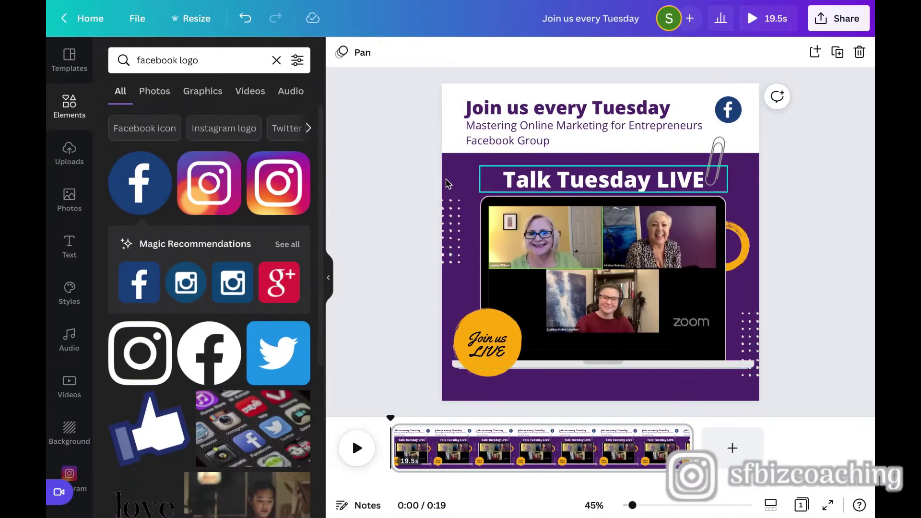
left_click(752, 24)
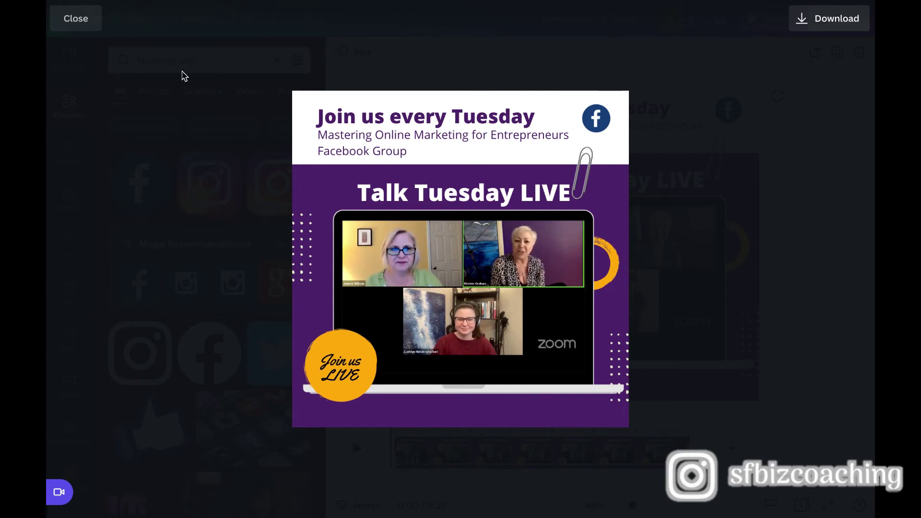
left_click(76, 24)
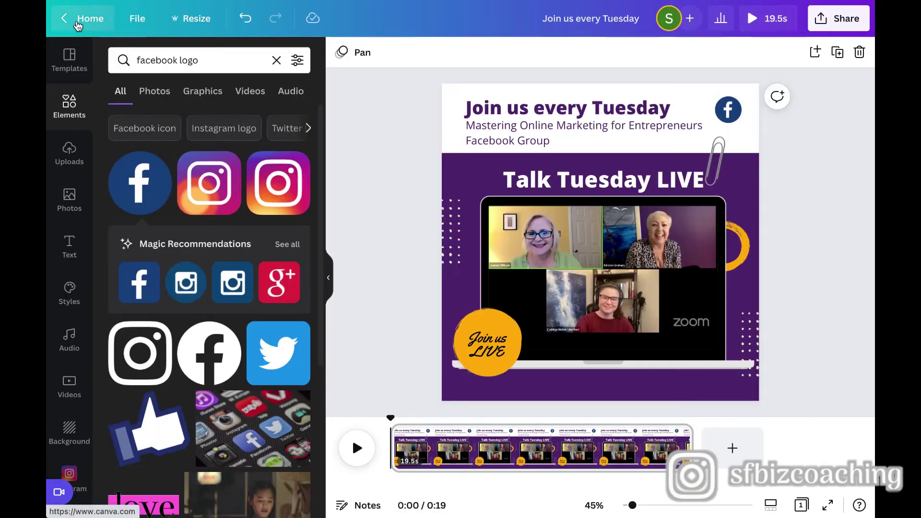
Give the Join us LIVE circle the Pan slide-in animation after trying Scrapbook
left_click(487, 321)
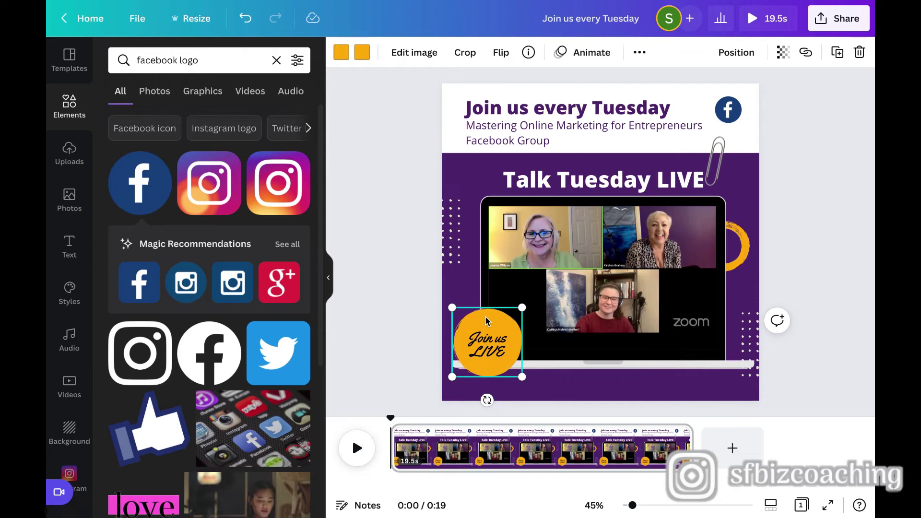
left_click(574, 62)
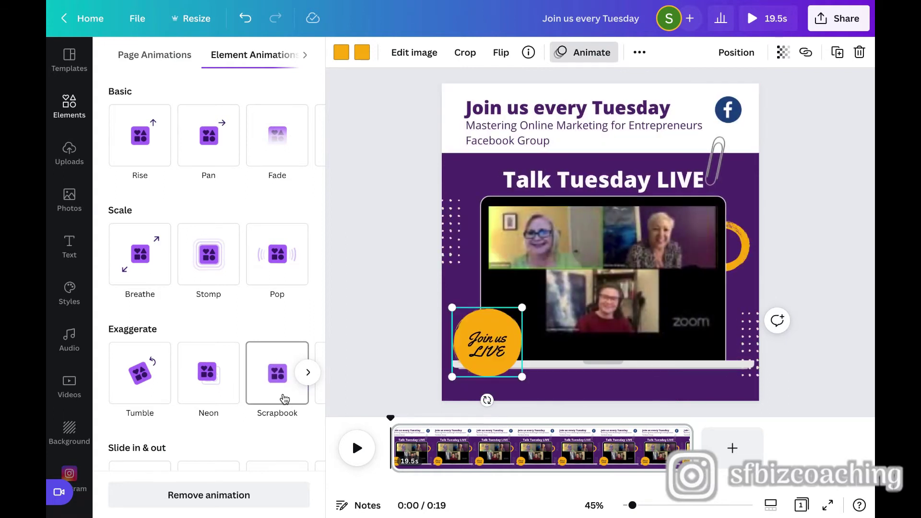
left_click(280, 377)
scroll(280, 377, "down", 2)
left_click(209, 419)
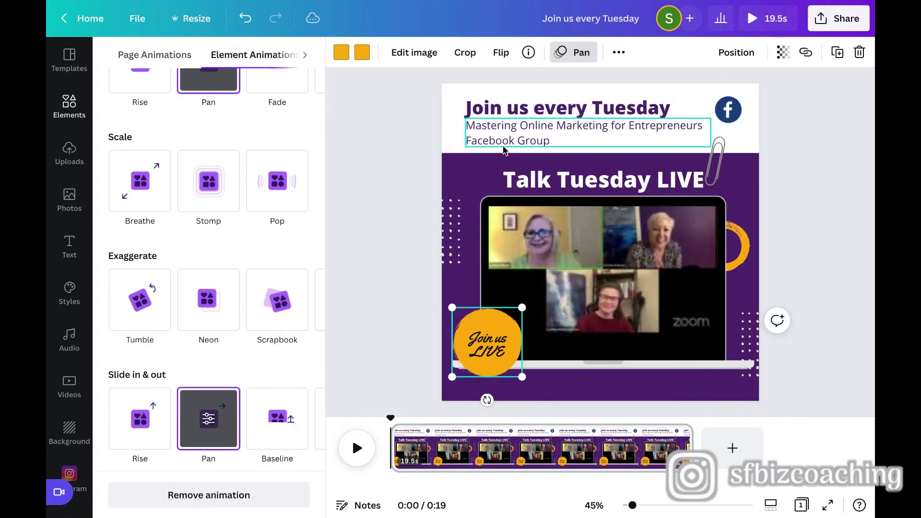
Look over the subtitle text's animation options, then play the full-screen video preview
left_click(501, 126)
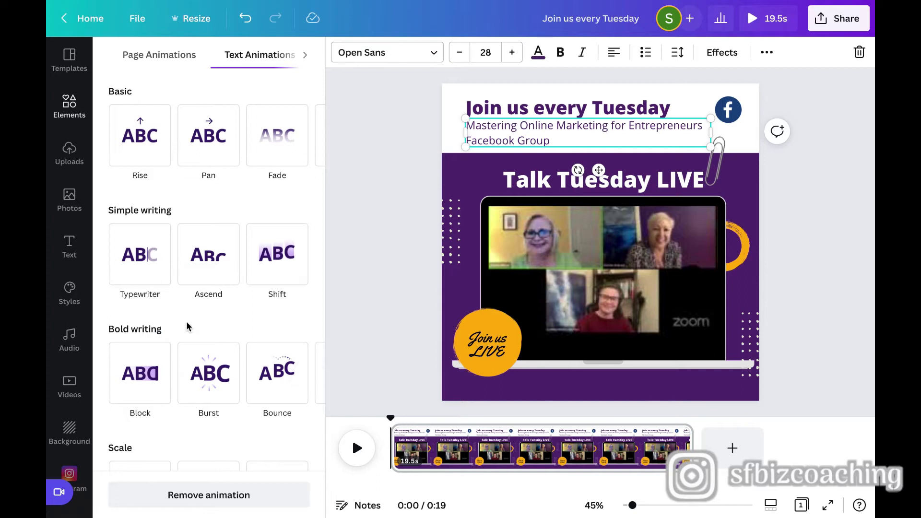
scroll(187, 335, "down", 4)
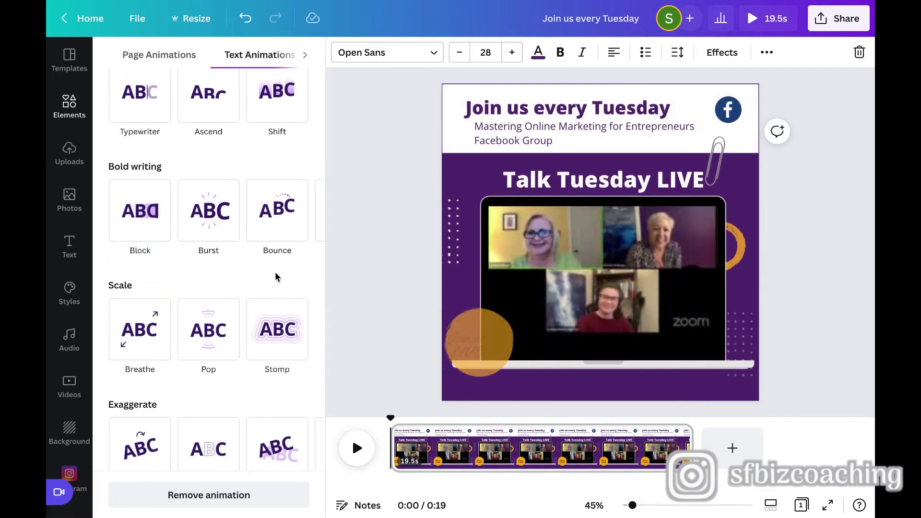
left_click(576, 136)
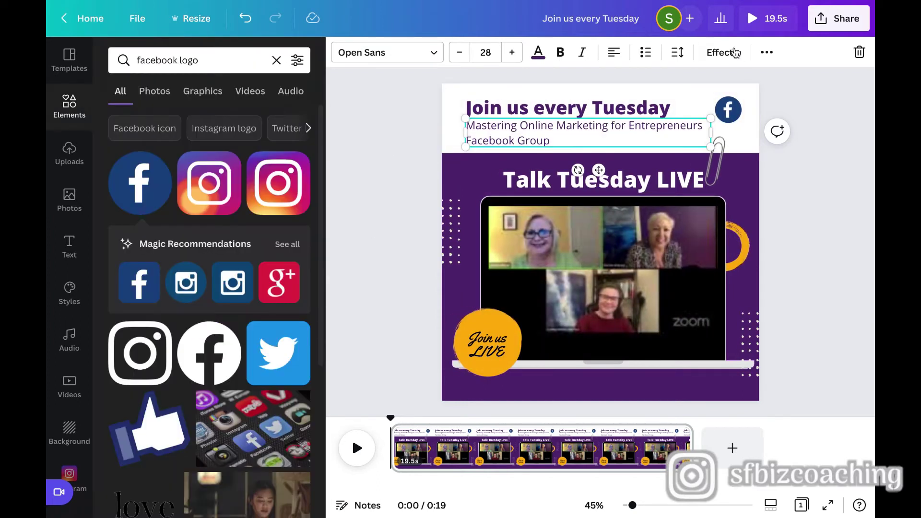
left_click(772, 19)
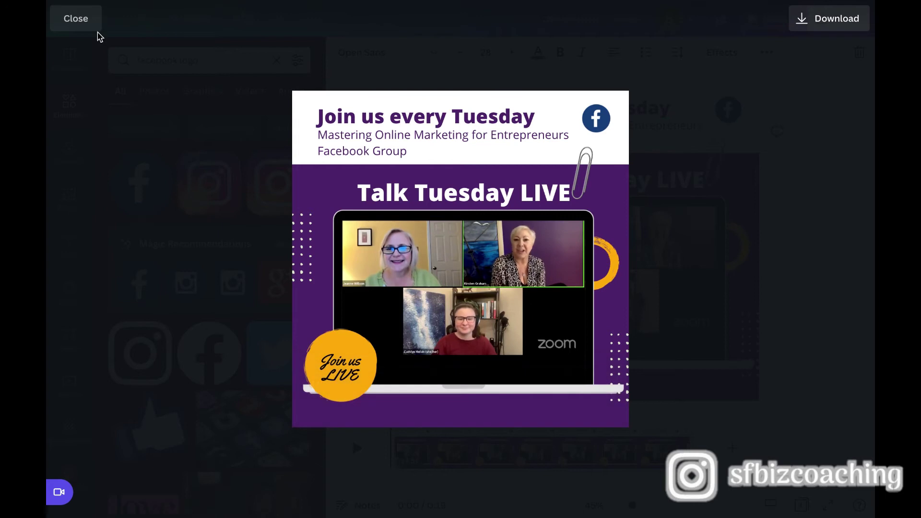
left_click(76, 19)
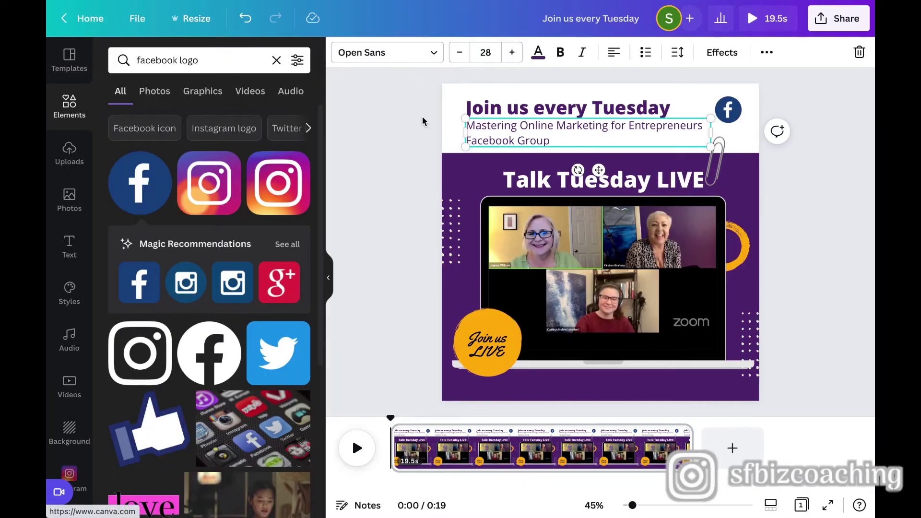
Browse the music library for the 19.5 s Wisdom In The Sun background track
left_click(819, 215)
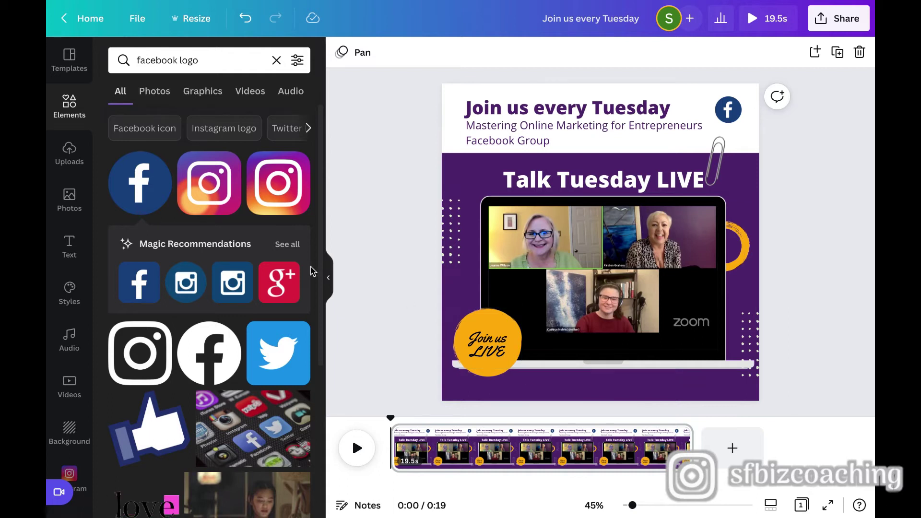
left_click(69, 339)
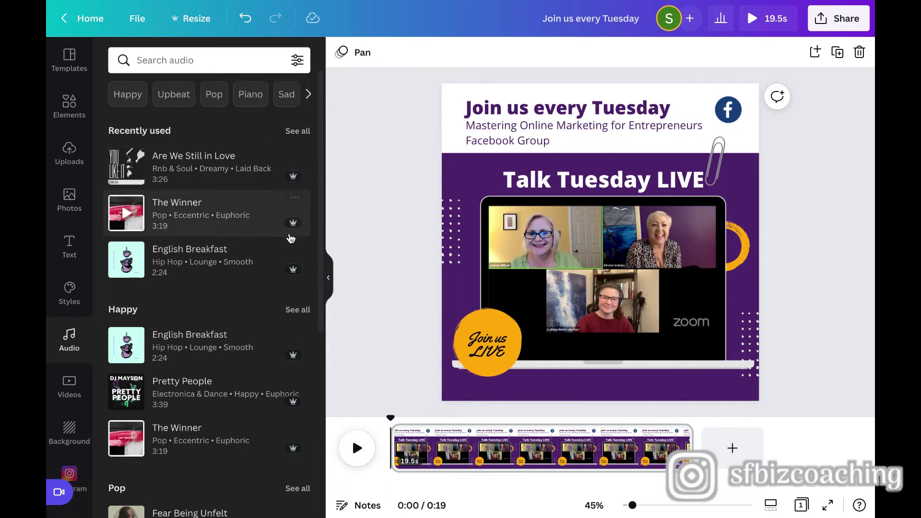
scroll(289, 341, "down", 7)
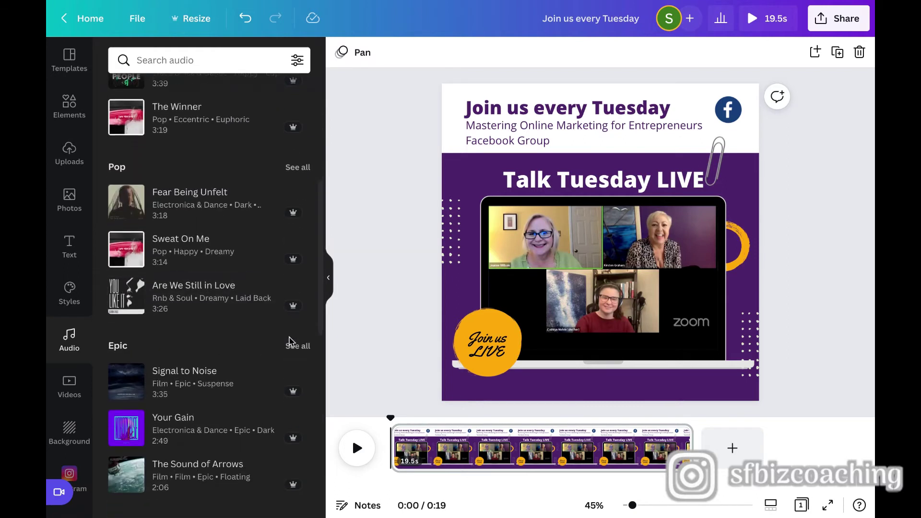
scroll(290, 342, "down", 14)
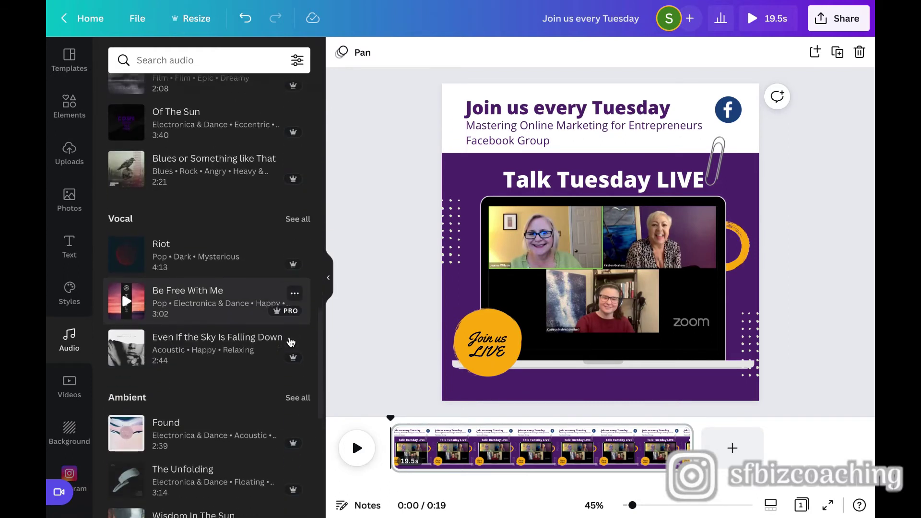
scroll(290, 341, "down", 6)
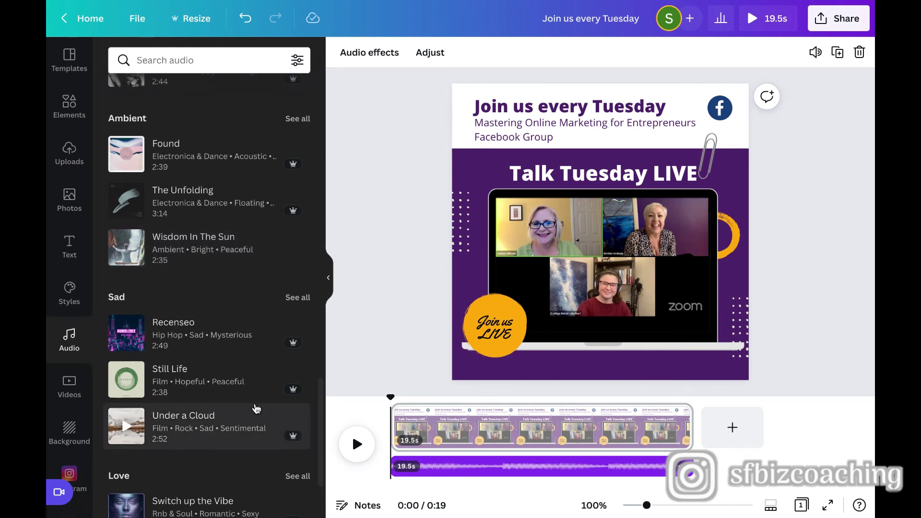
Trim and play the Wisdom In The Sun track, then delete it from the timeline
left_click_drag(396, 472, 437, 479)
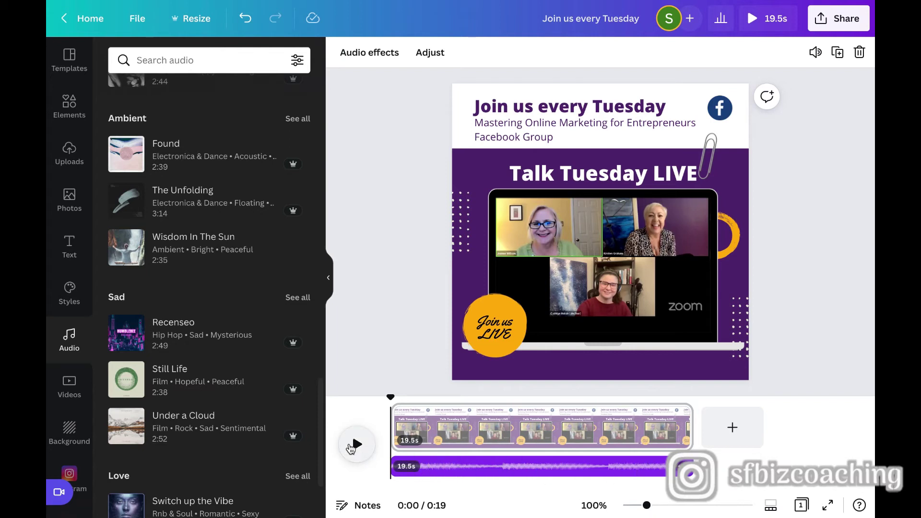
left_click(355, 445)
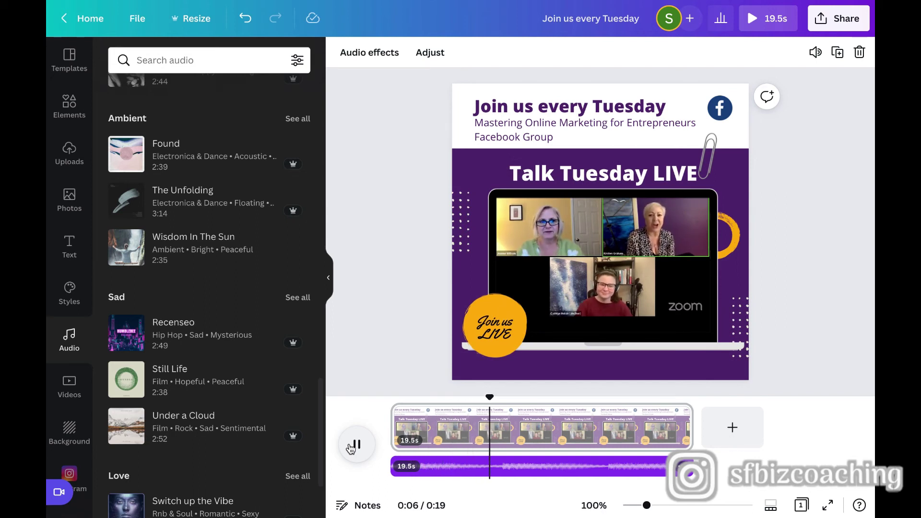
left_click(356, 445)
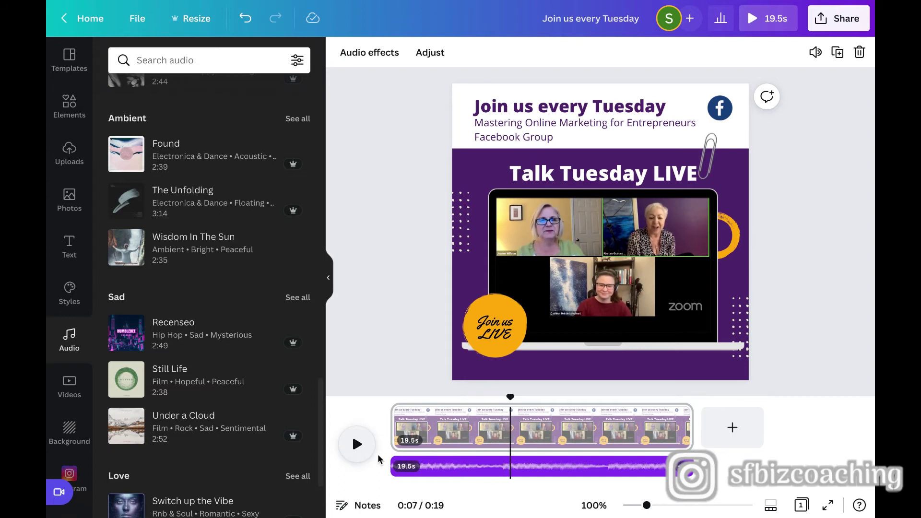
left_click(461, 474)
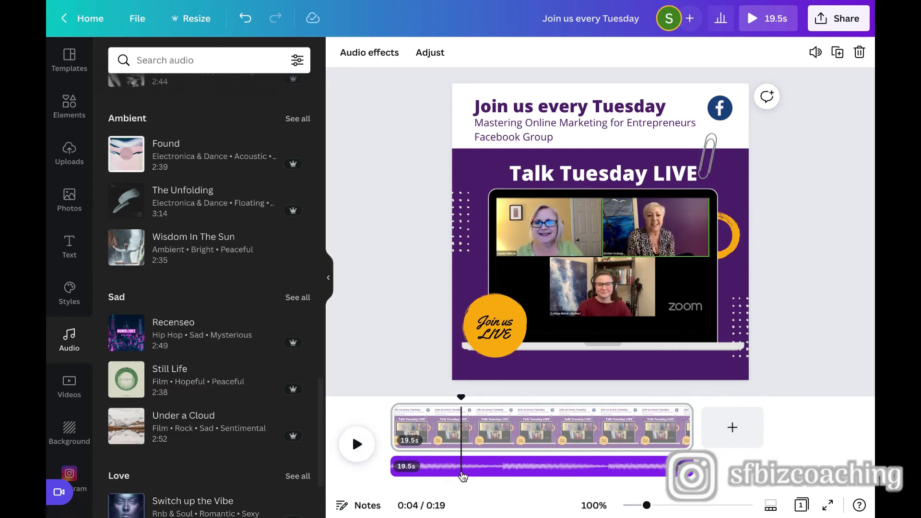
key("Delete")
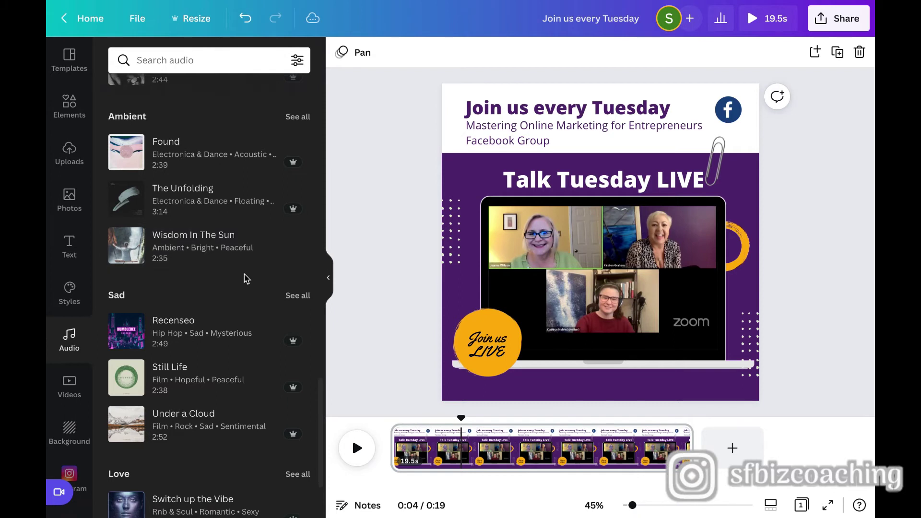
Add Way Way Back (Acoustic Version), align it to the video's start, and play the preview
scroll(244, 278, "down", 2)
scroll(245, 278, "down", 5)
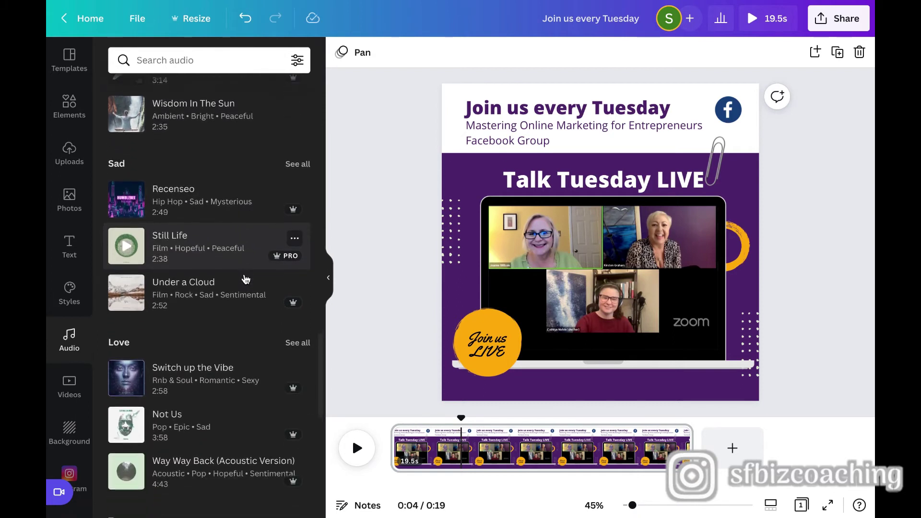
scroll(244, 278, "down", 2)
left_click(230, 317)
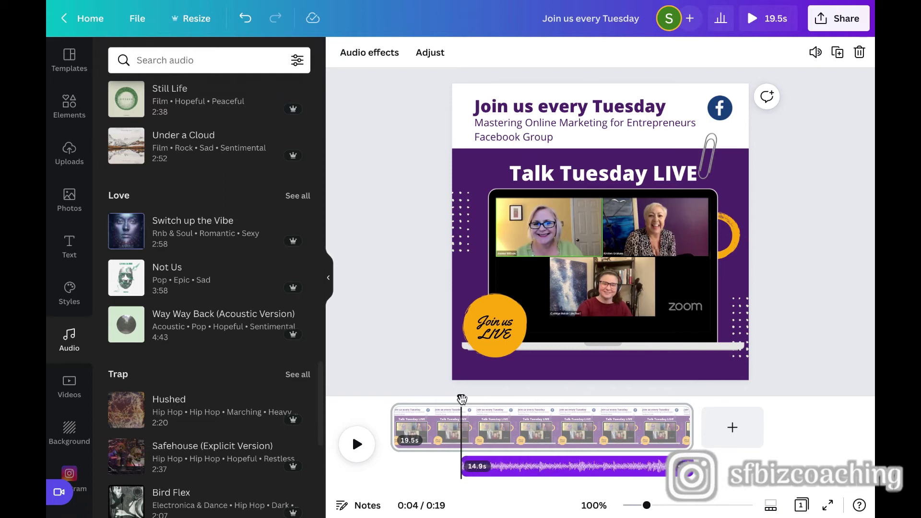
left_click_drag(460, 397, 389, 401)
left_click_drag(499, 465, 421, 473)
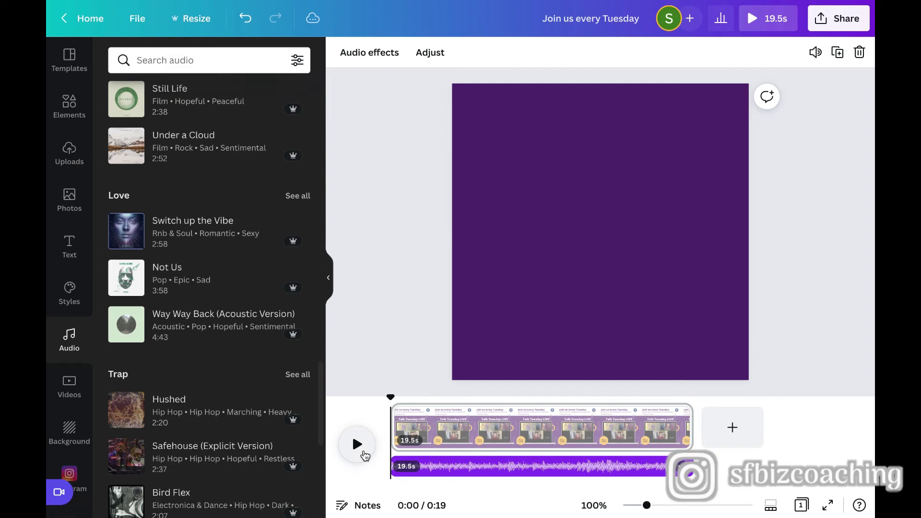
left_click(363, 453)
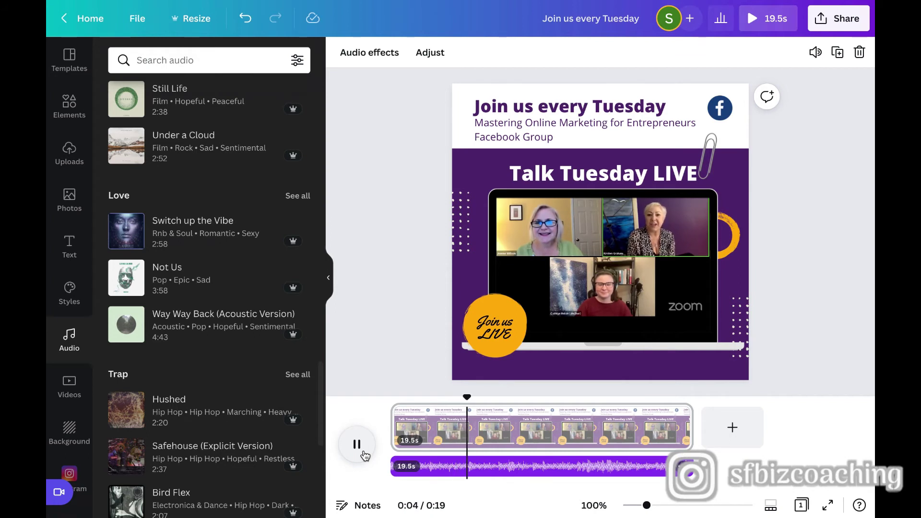
scroll(262, 439, "down", 5)
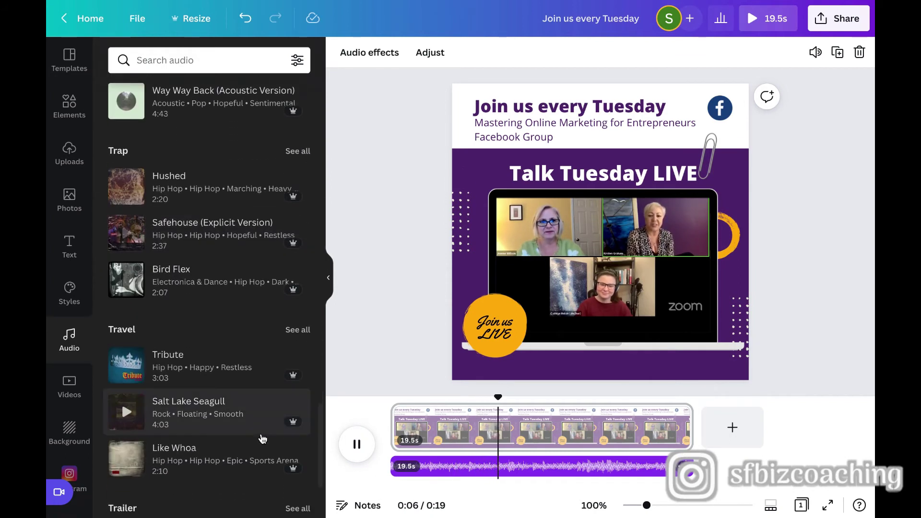
Lower the music volume with the Volume slider and preview the quieter mix
left_click(446, 467)
left_click(483, 467)
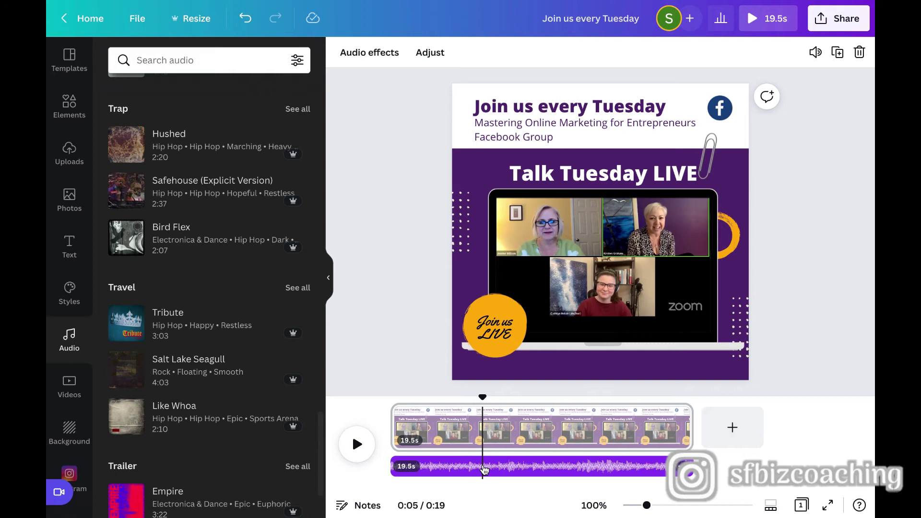
left_click(816, 52)
left_click_drag(777, 87, 643, 93)
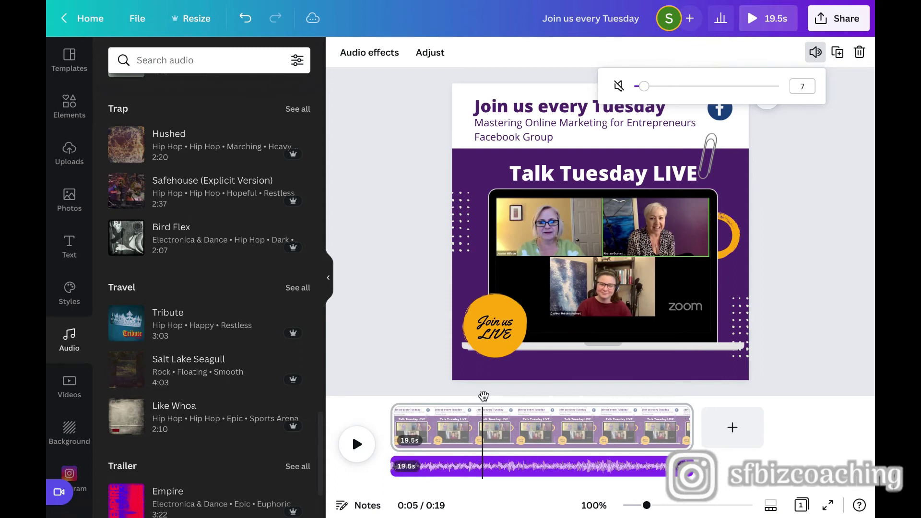
left_click(357, 444)
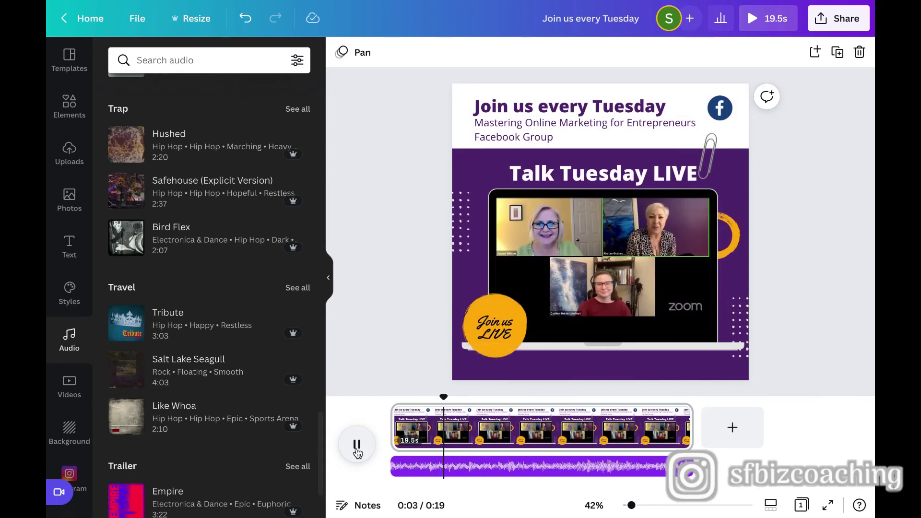
left_click(357, 445)
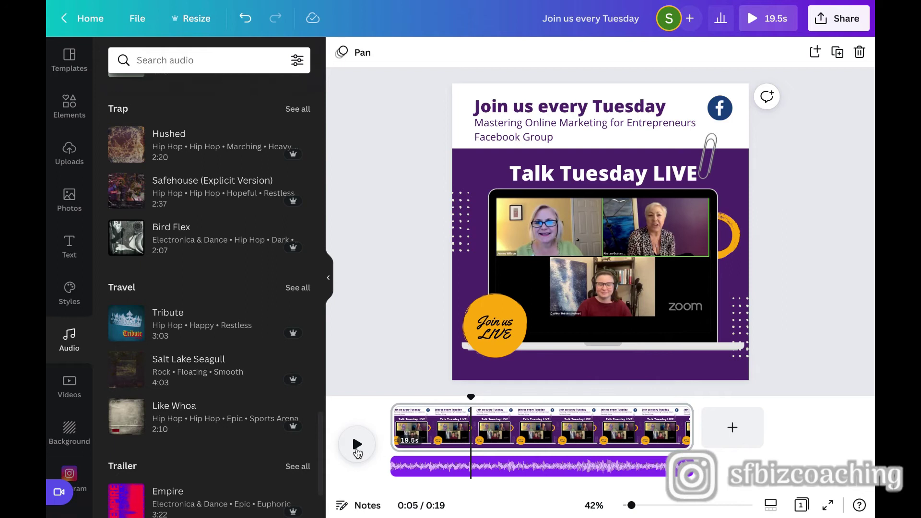
Reduce the music volume further to 4 and replay the preview from the start
left_click(434, 473)
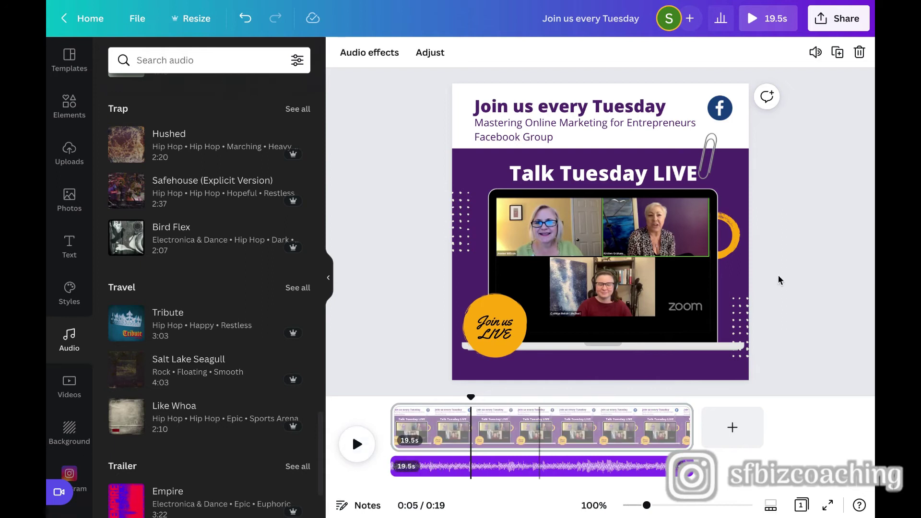
left_click(815, 53)
left_click_drag(644, 93, 641, 94)
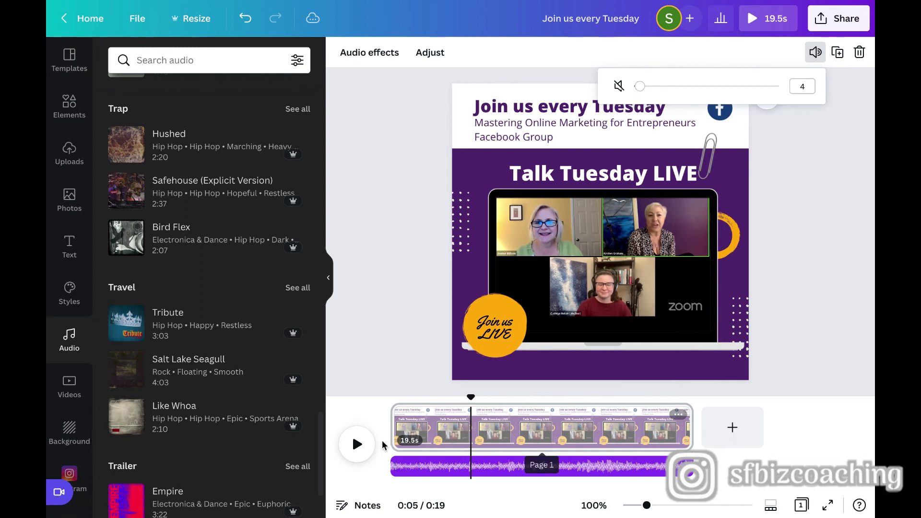
left_click(397, 461)
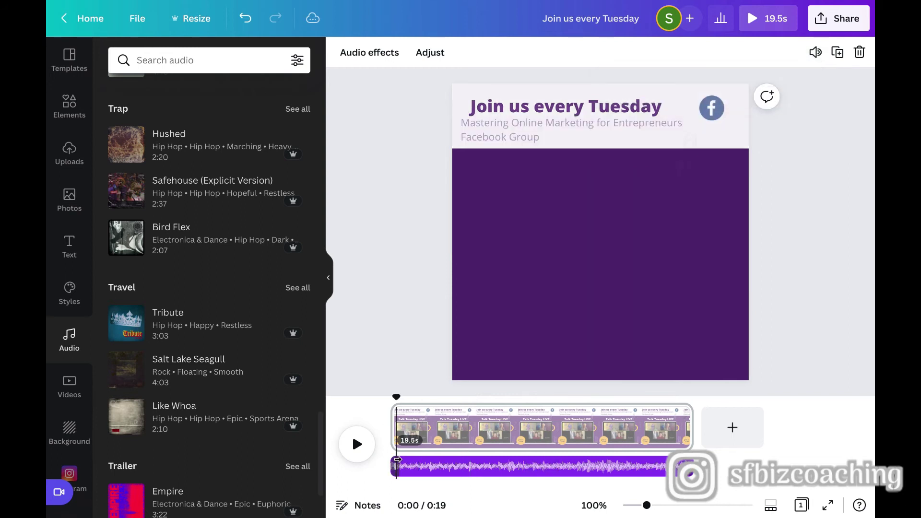
left_click(363, 457)
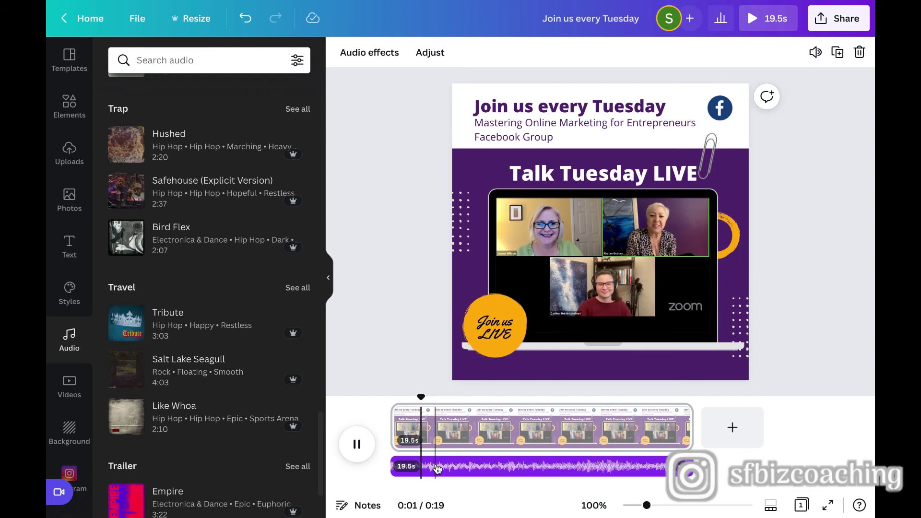
left_click(363, 456)
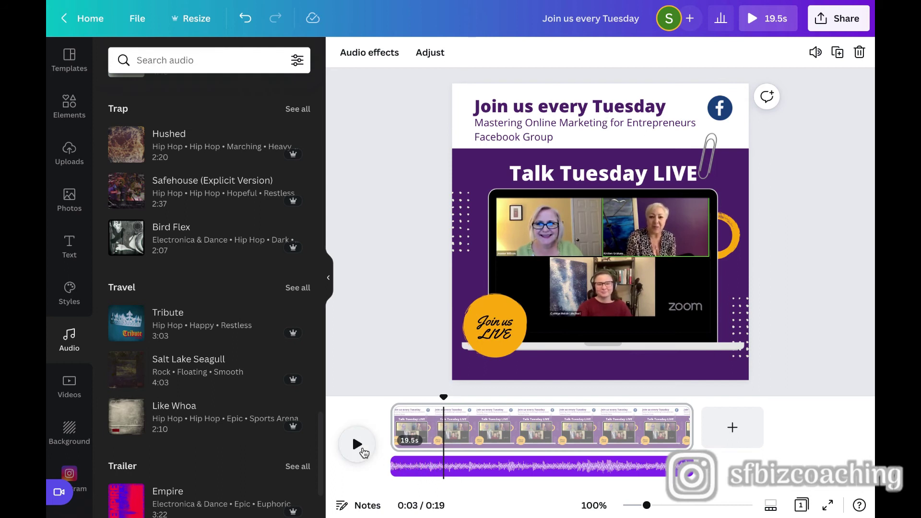
Give the music a 0.5 s fade in and 0.5 s fade out, then preview it
left_click(470, 468)
left_click(448, 472)
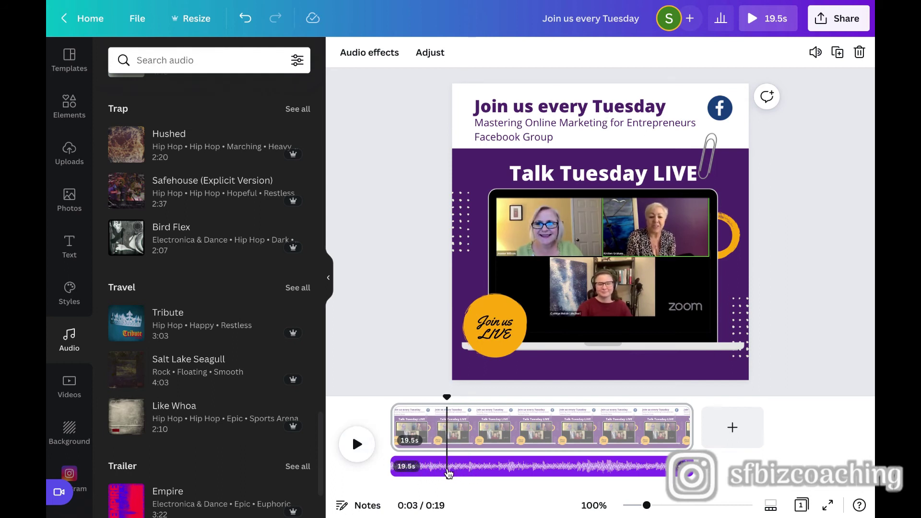
left_click(368, 54)
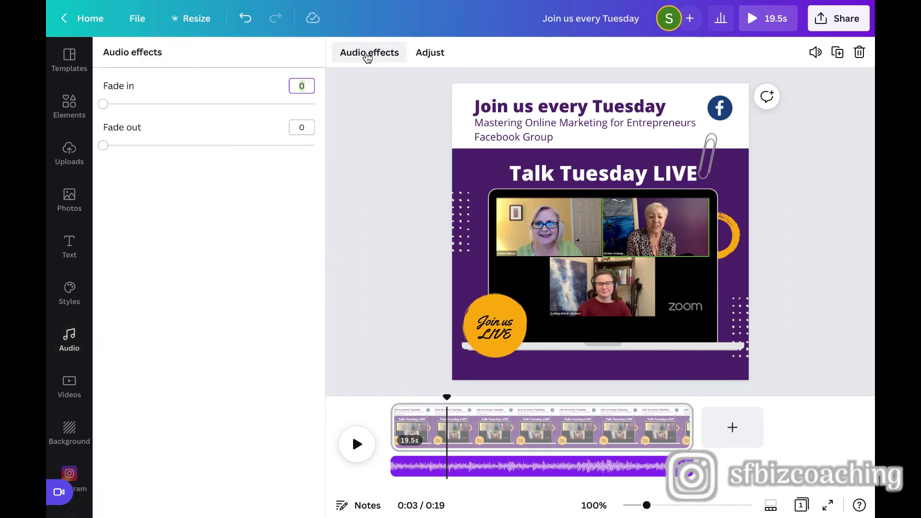
left_click_drag(104, 105, 123, 109)
left_click_drag(107, 146, 124, 145)
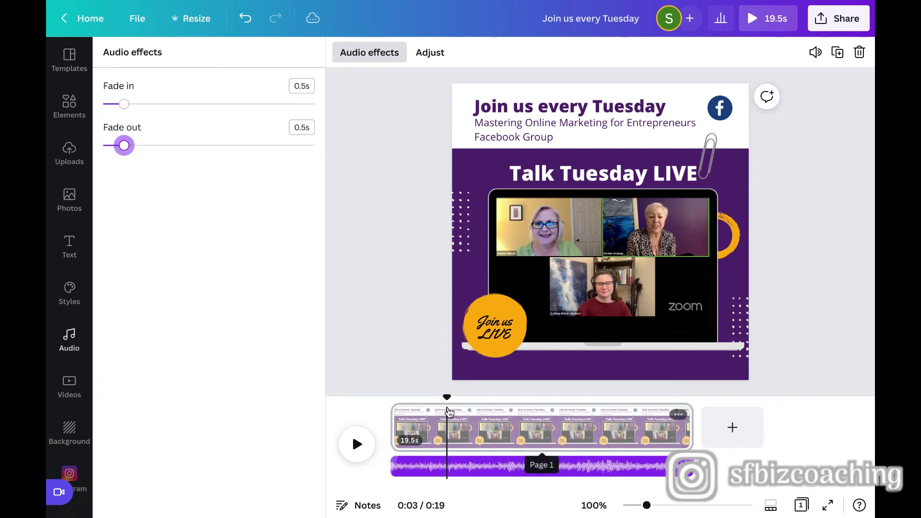
left_click_drag(444, 397, 390, 397)
left_click(357, 443)
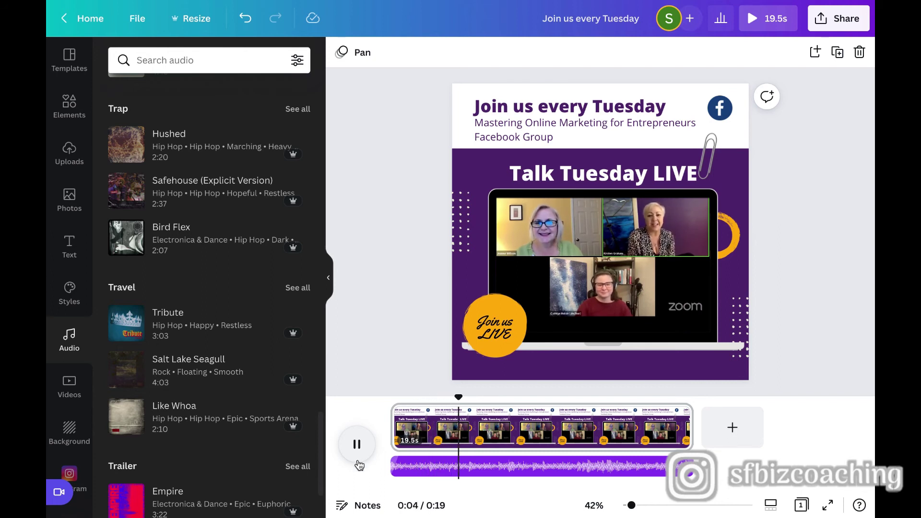
left_click(355, 445)
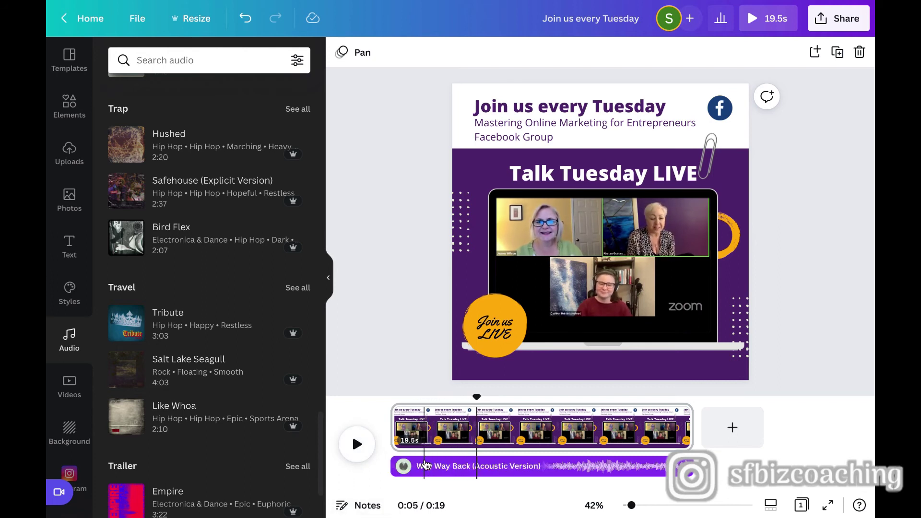
Lengthen the fade in to the maximum 5.0 s, preview it, and hide the audio library
left_click(425, 472)
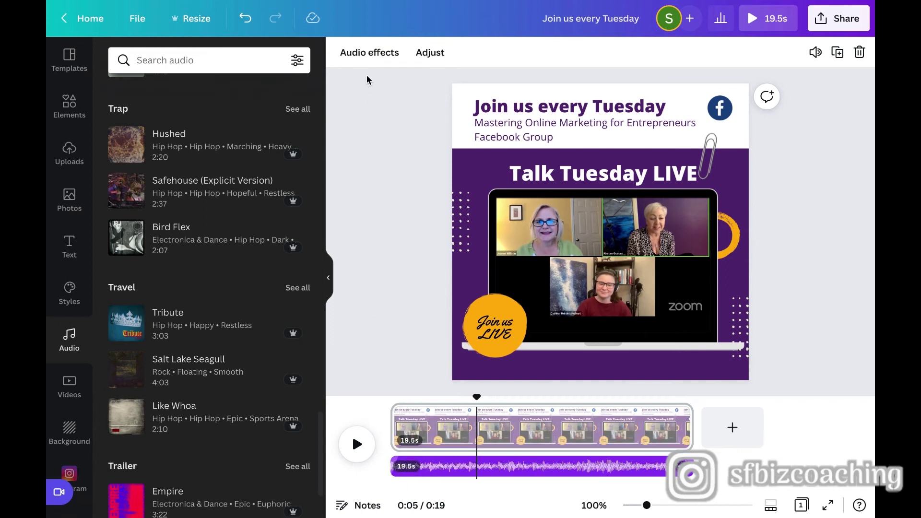
left_click(369, 53)
left_click_drag(124, 103, 205, 104)
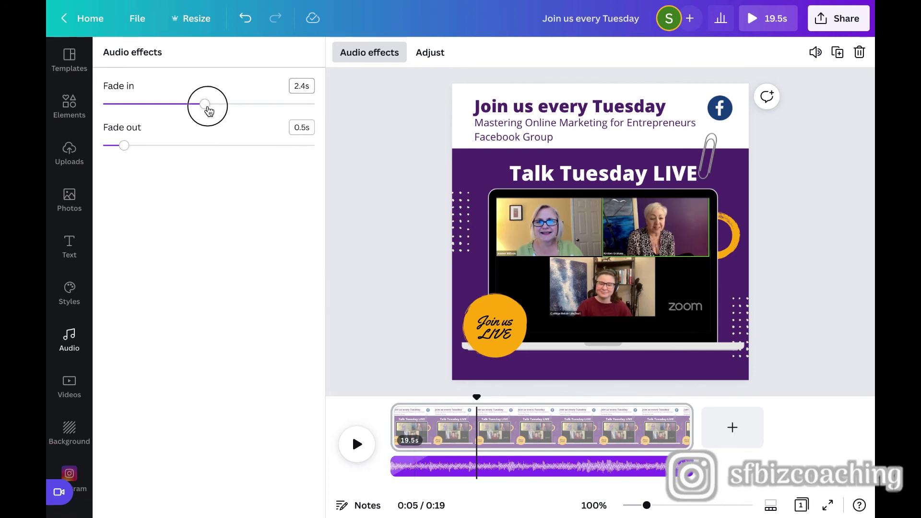
left_click_drag(205, 104, 325, 122)
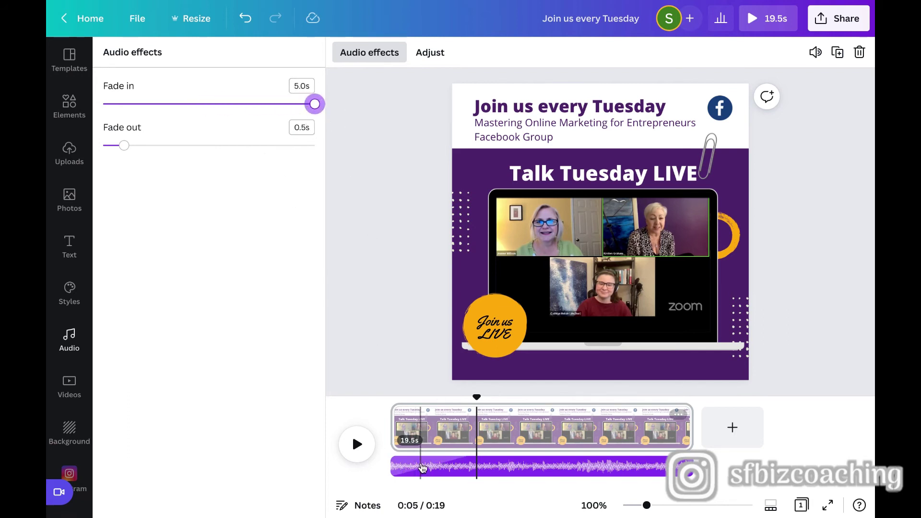
left_click_drag(473, 395, 382, 386)
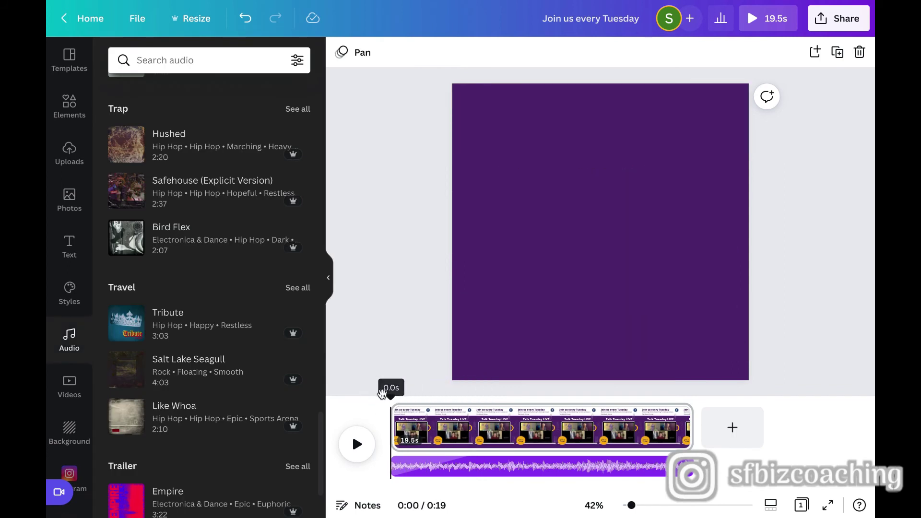
left_click(345, 457)
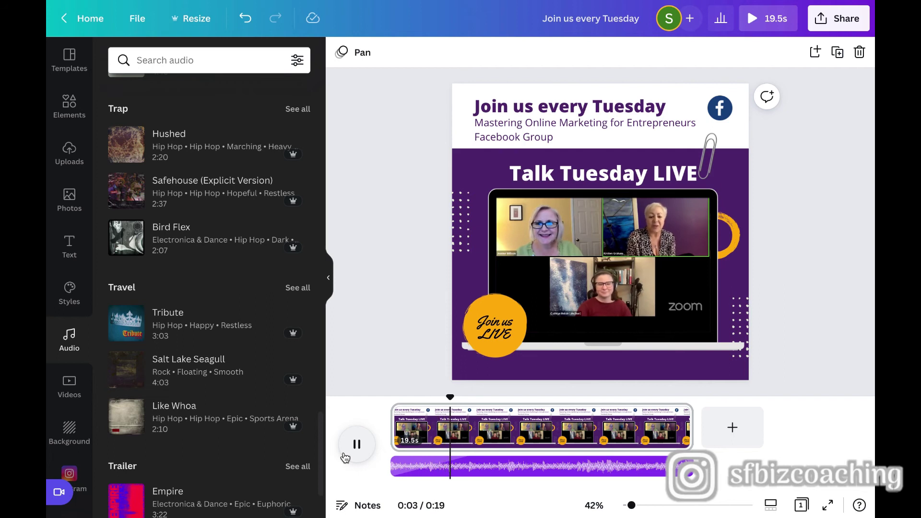
left_click(360, 445)
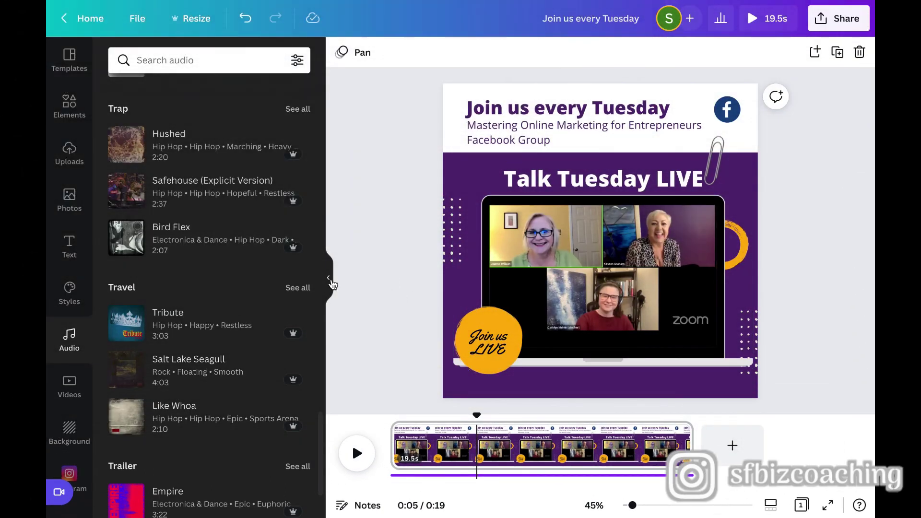
left_click(330, 280)
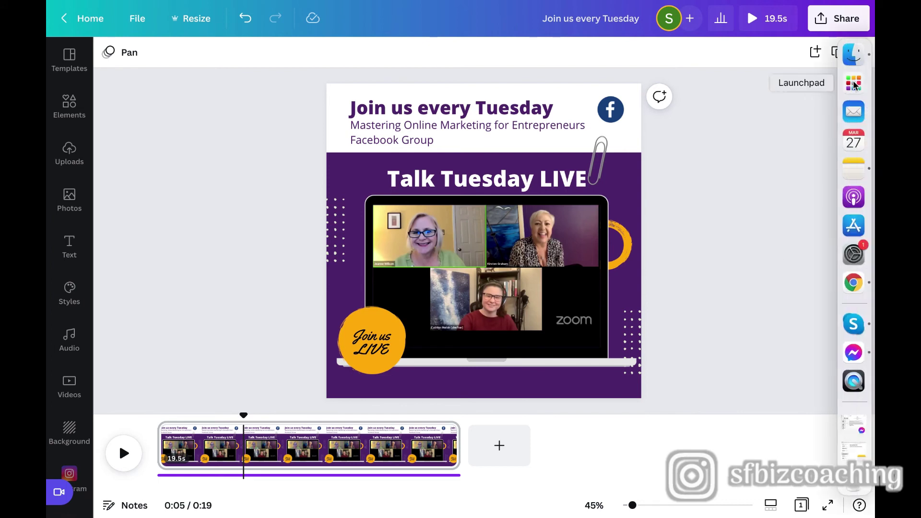
Review the Share menu's Download options and the social publishing schedule calendar
left_click(838, 21)
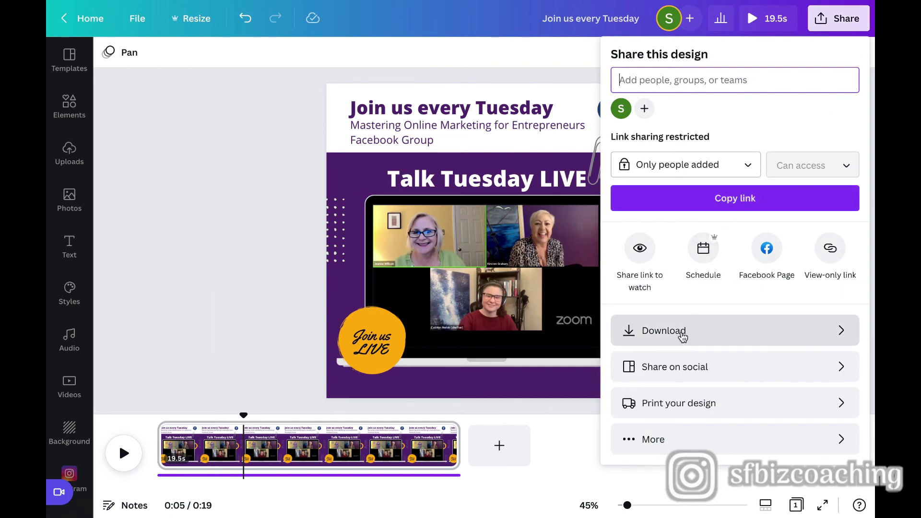
left_click(682, 337)
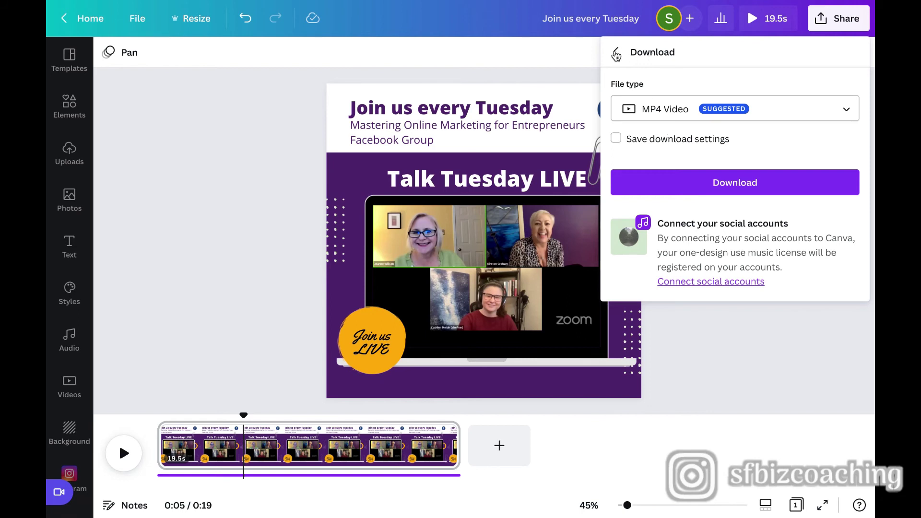
left_click(616, 54)
left_click(674, 367)
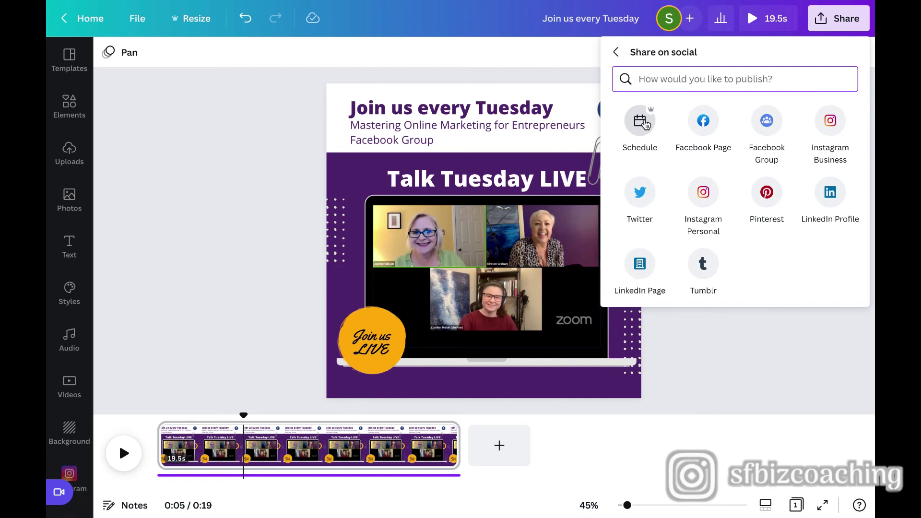
left_click(645, 123)
left_click(850, 54)
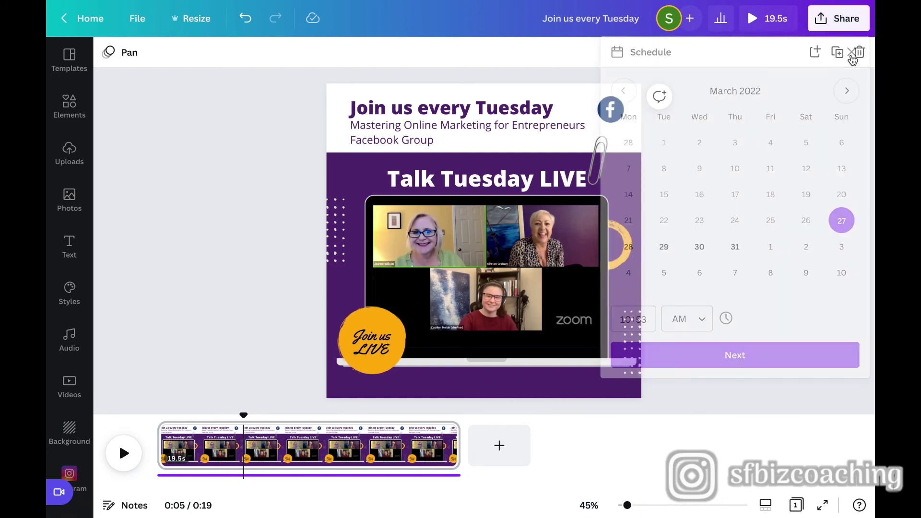
Choose Share on social > Facebook Page and begin writing the post text
left_click(818, 21)
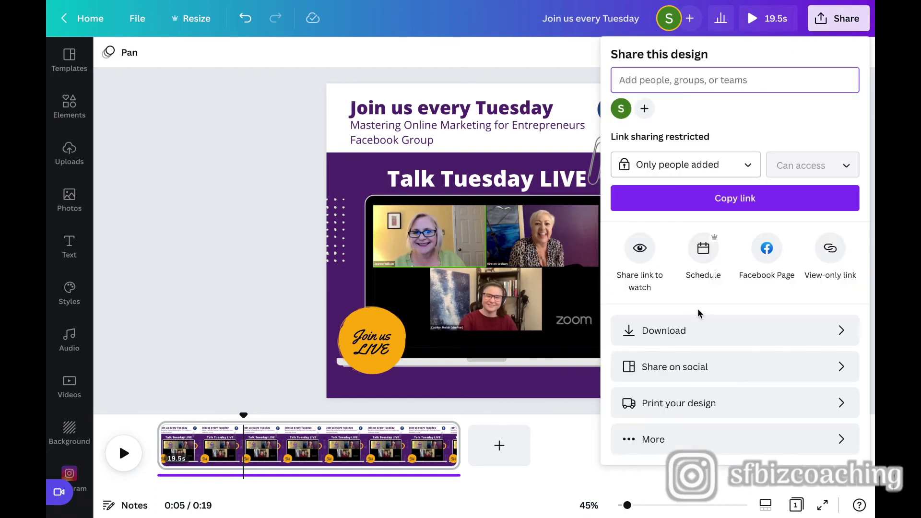
left_click(690, 377)
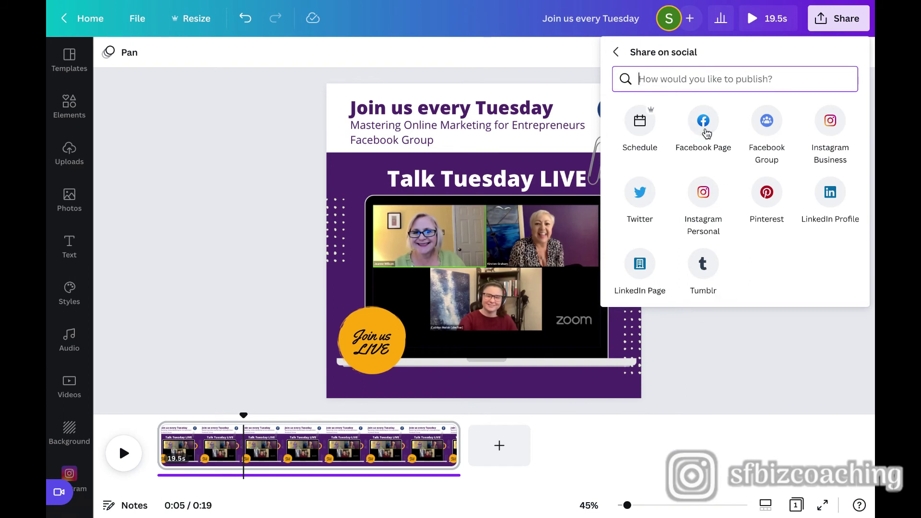
left_click(704, 130)
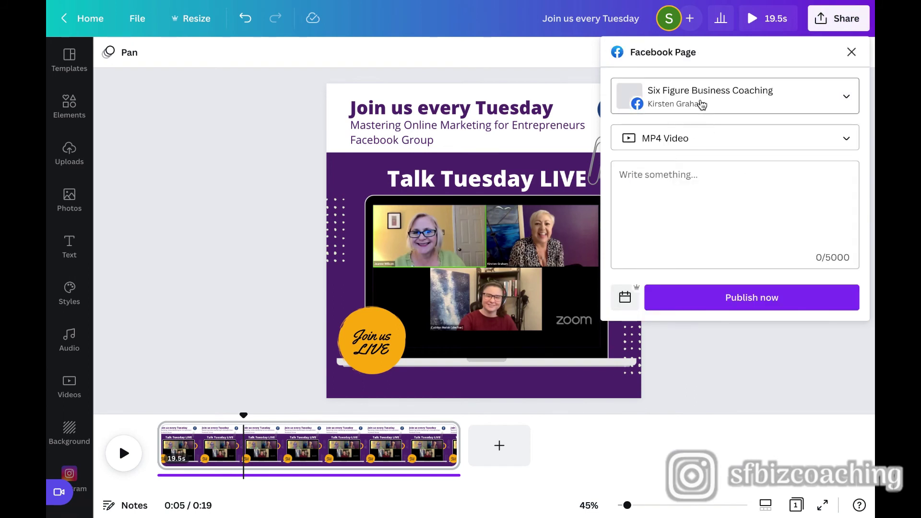
left_click(636, 186)
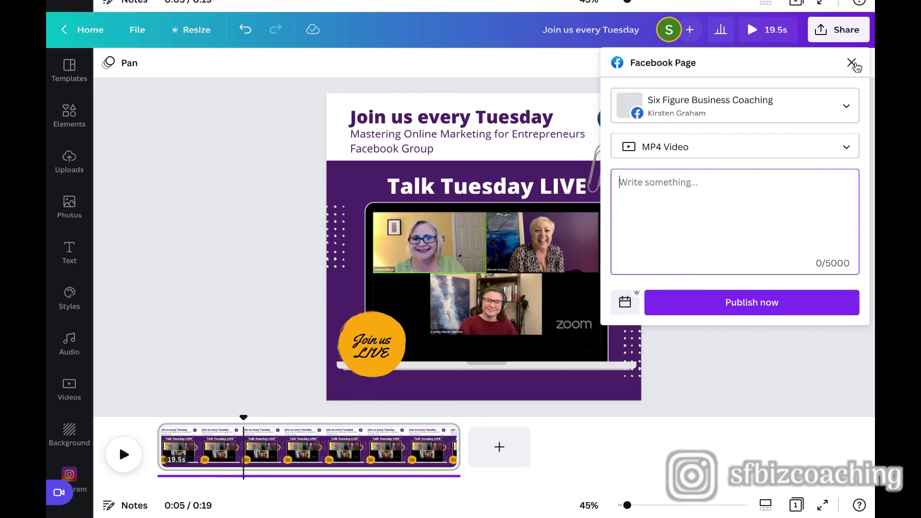
Close the Facebook Page panel and make a copy of the design via File
left_click(851, 53)
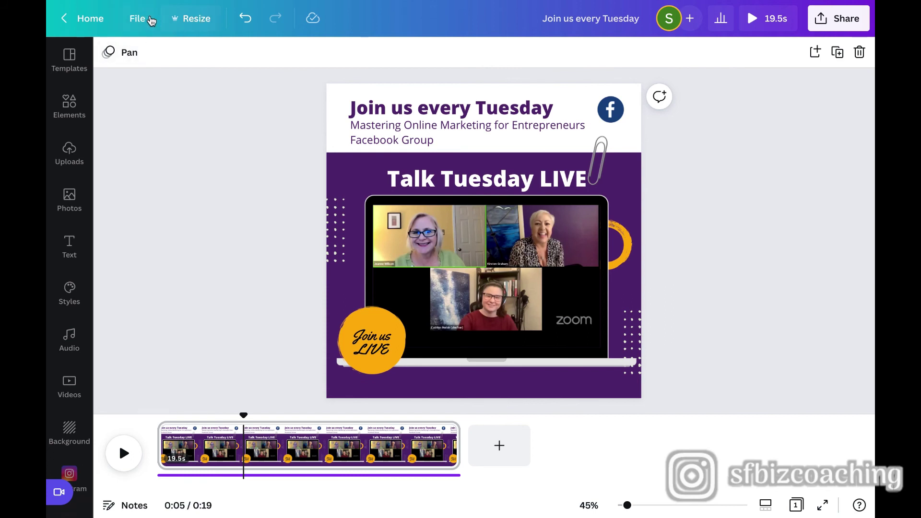
left_click(138, 21)
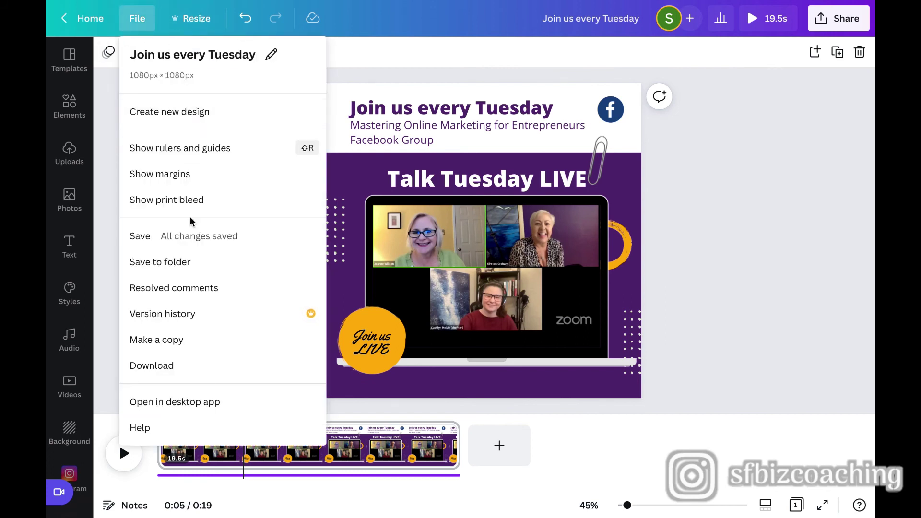
left_click(182, 342)
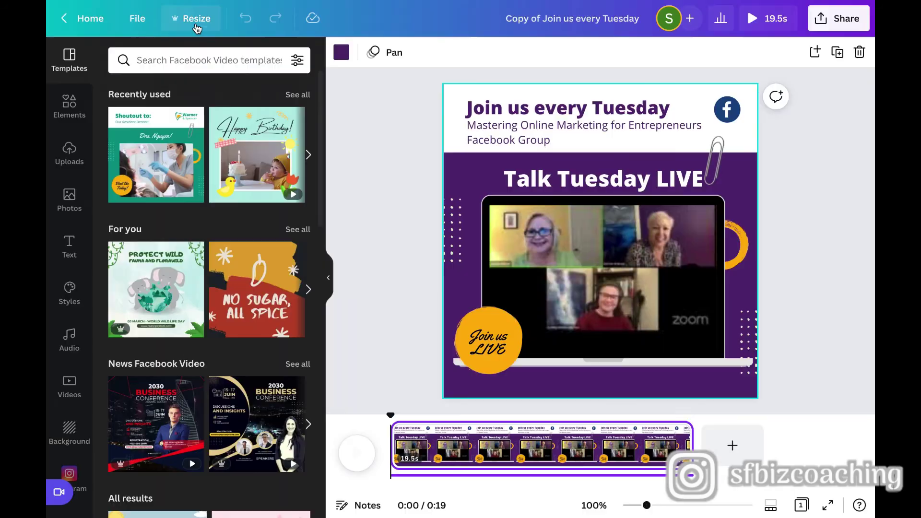
Resize the design to an Instagram Post using Copy & resize
left_click(197, 25)
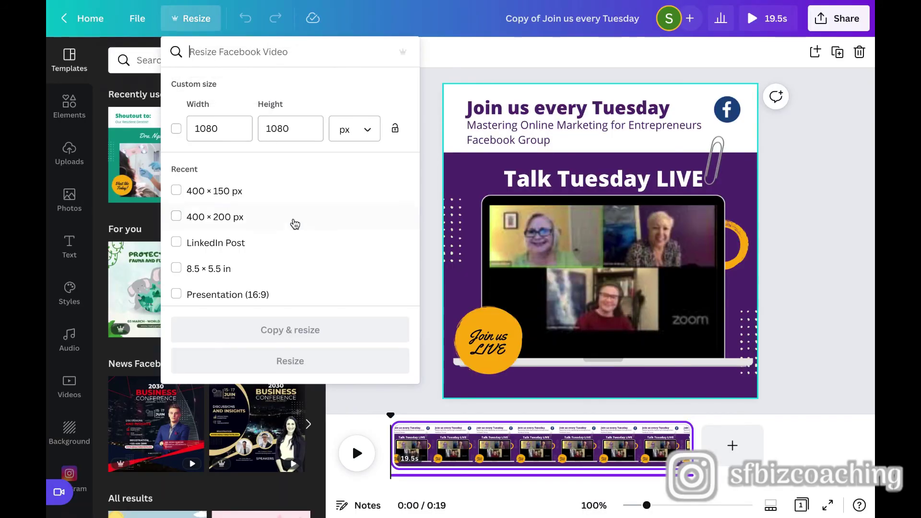
scroll(298, 255, "down", 3)
scroll(298, 258, "down", 3)
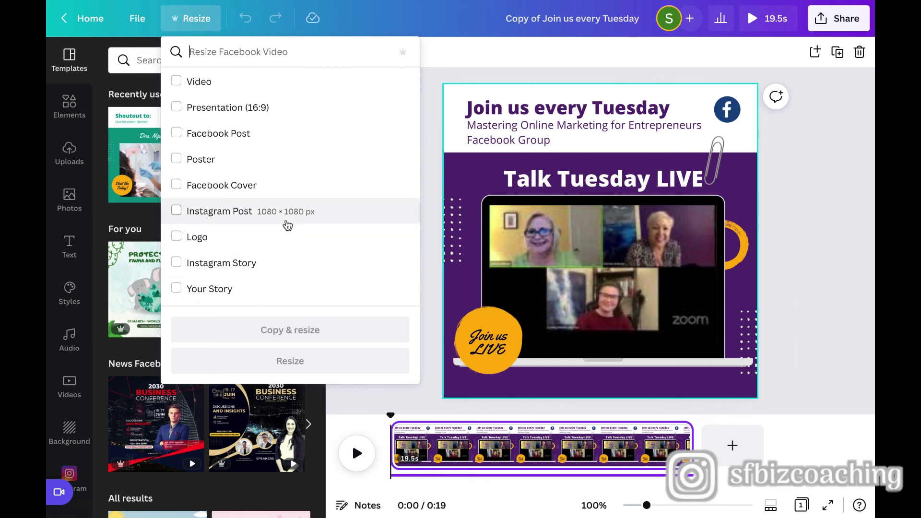
left_click(287, 224)
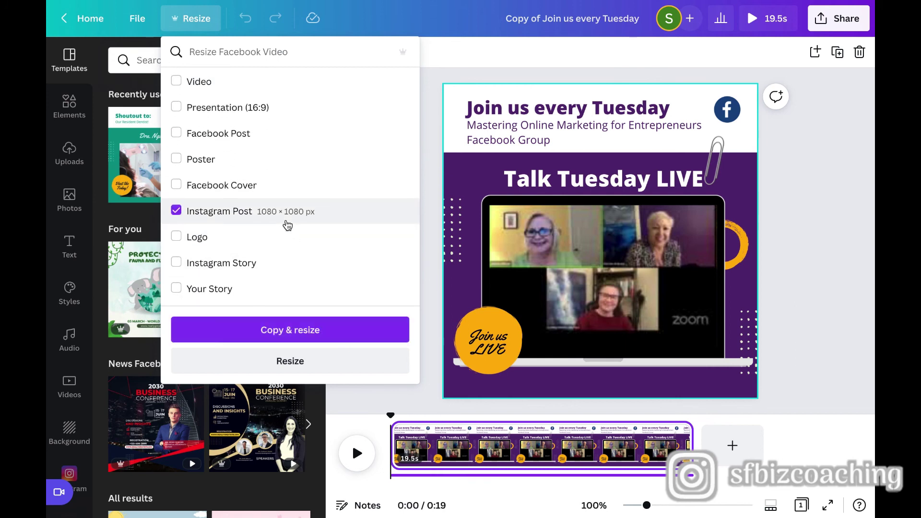
left_click(303, 331)
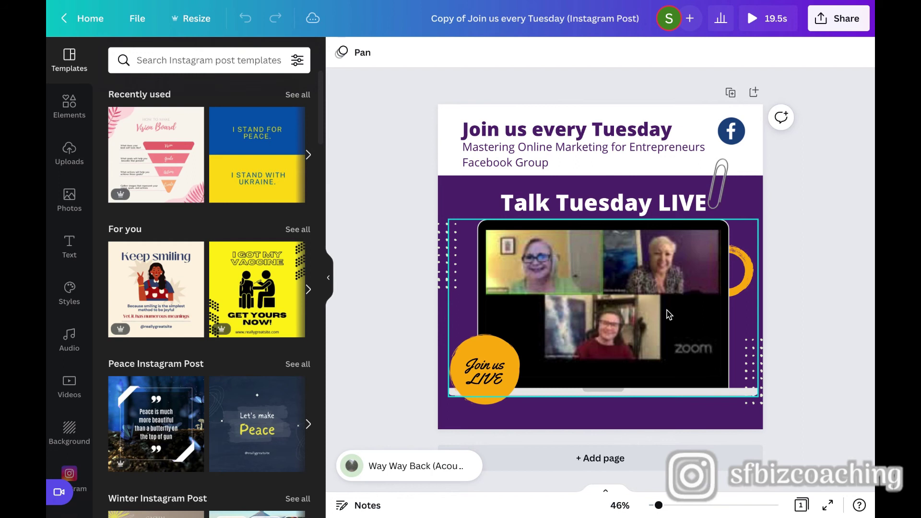
left_click(191, 24)
scroll(284, 173, "down", 5)
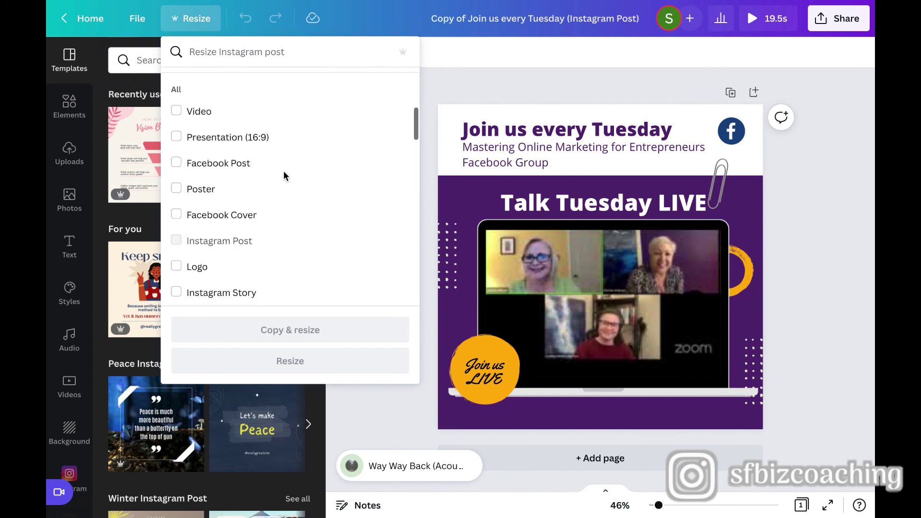
scroll(283, 171, "down", 1)
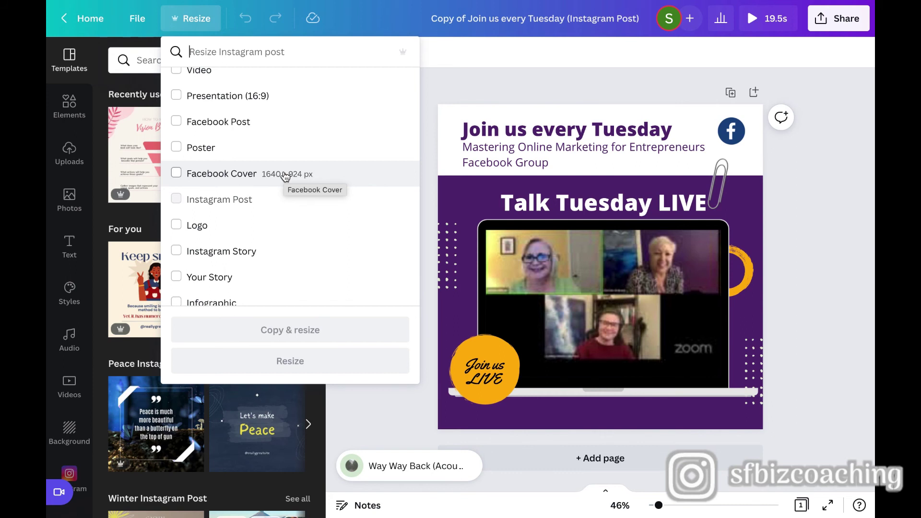
scroll(284, 177, "down", 3)
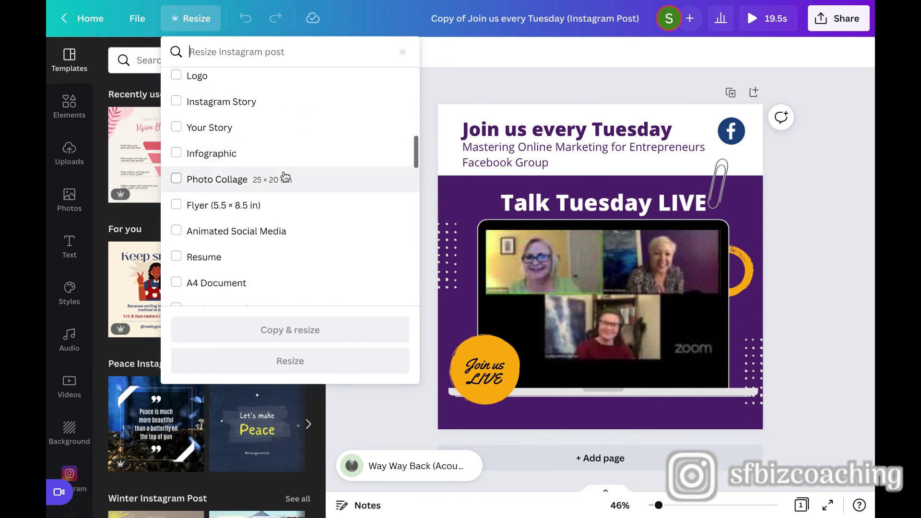
scroll(285, 177, "up", 1)
scroll(284, 173, "up", 5)
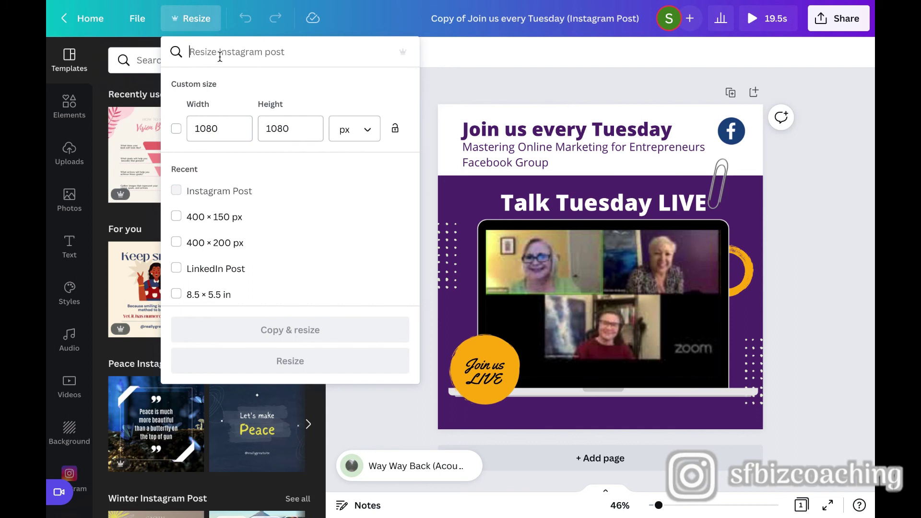
type("resize l")
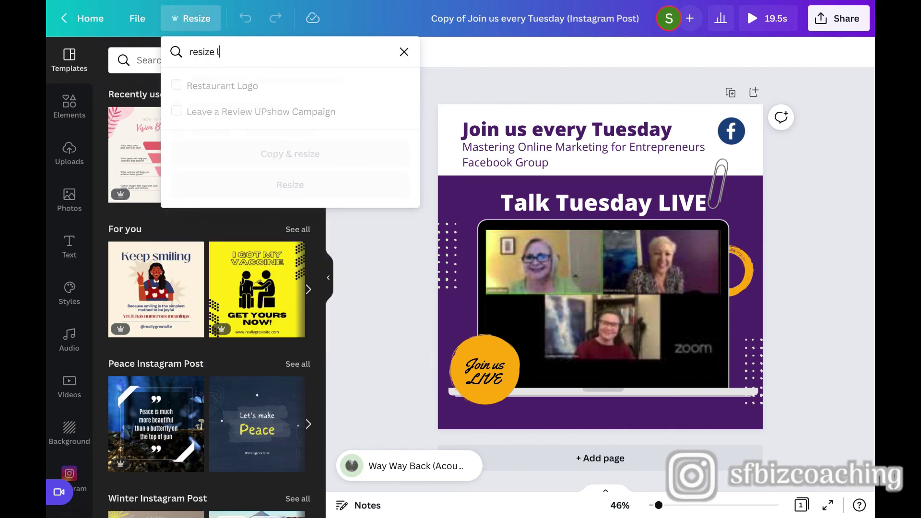
type("inkedin")
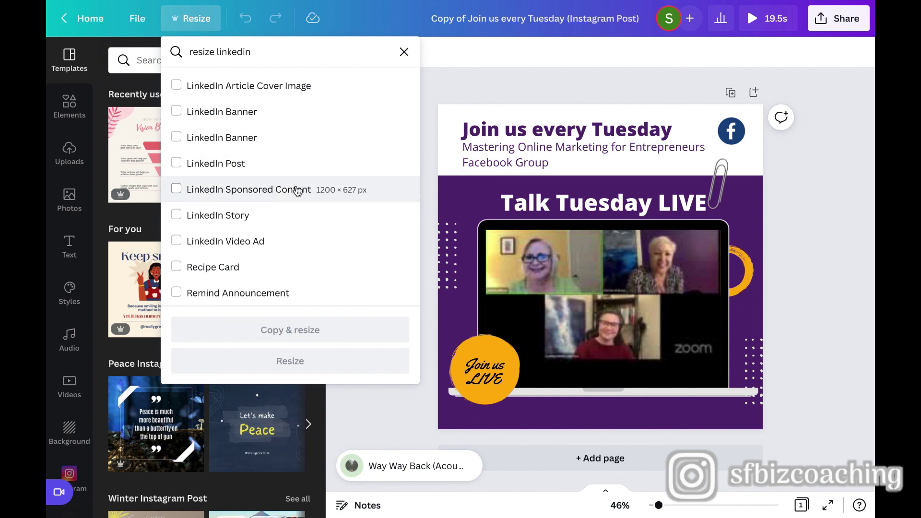
left_click(404, 52)
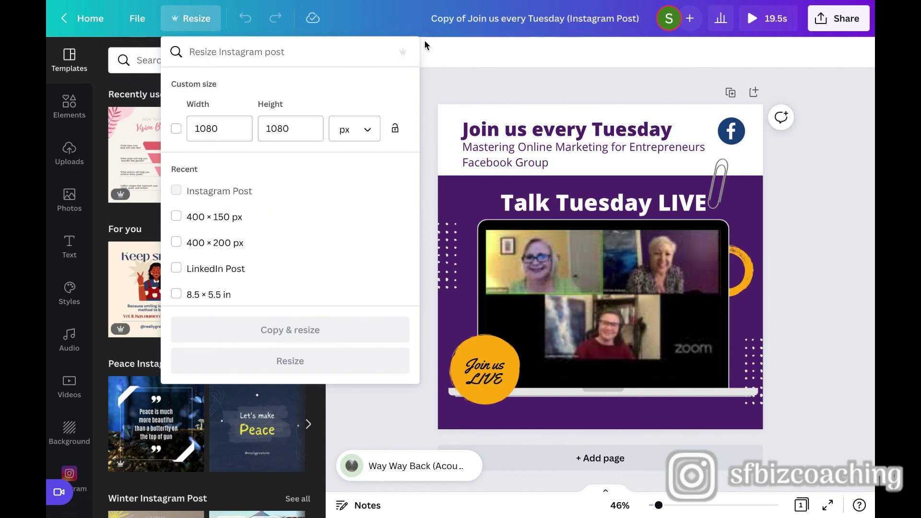
left_click(453, 68)
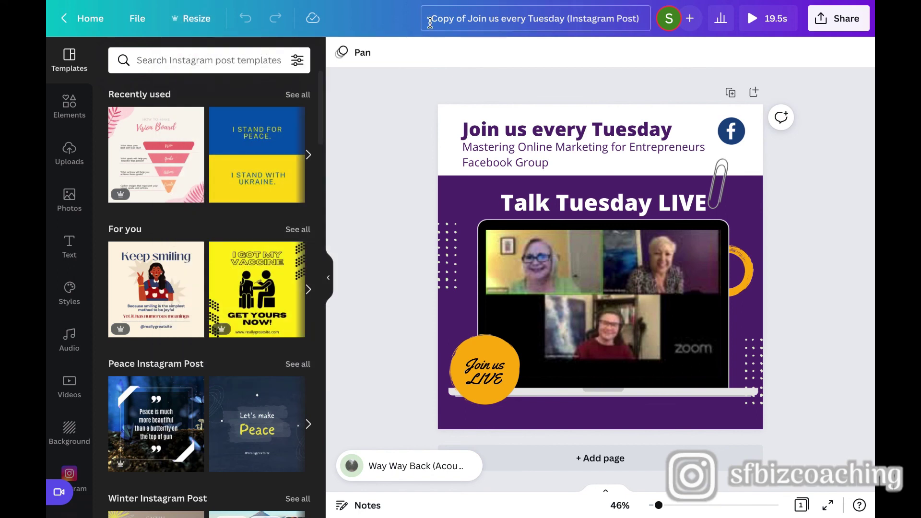
left_click(464, 21)
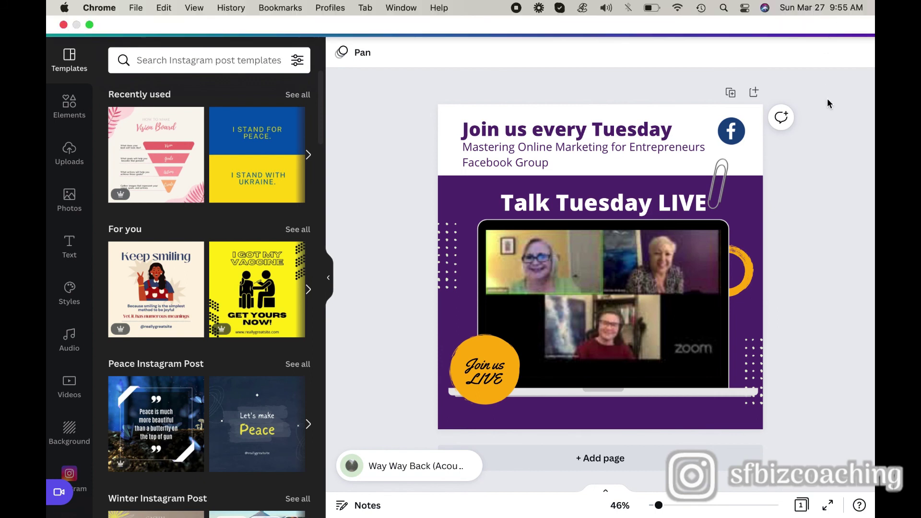
left_click(834, 19)
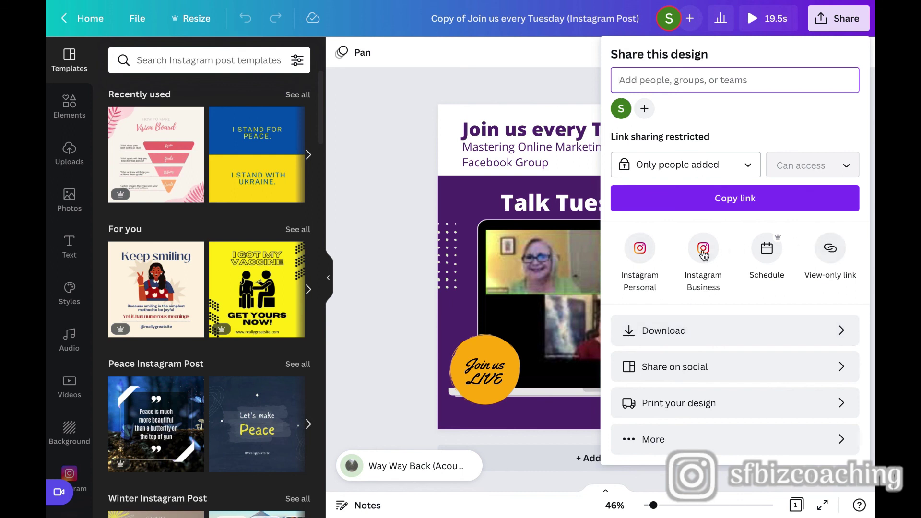
left_click(837, 19)
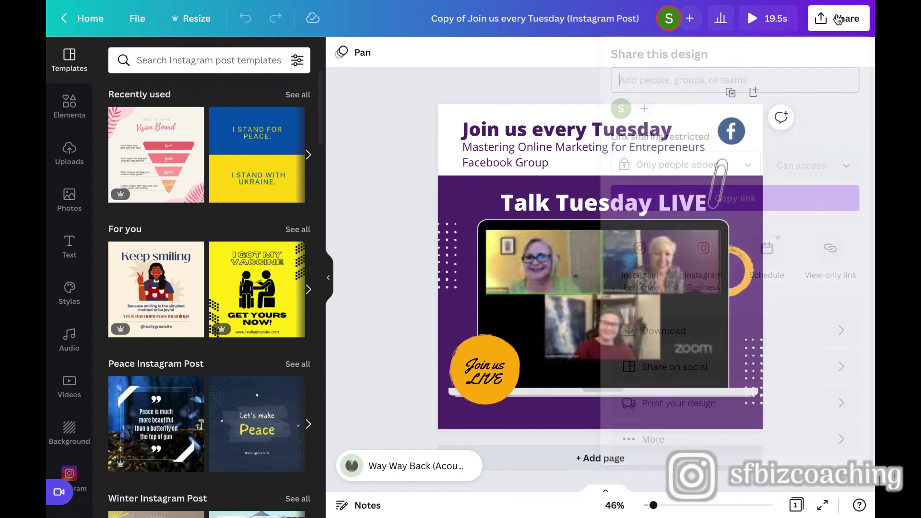